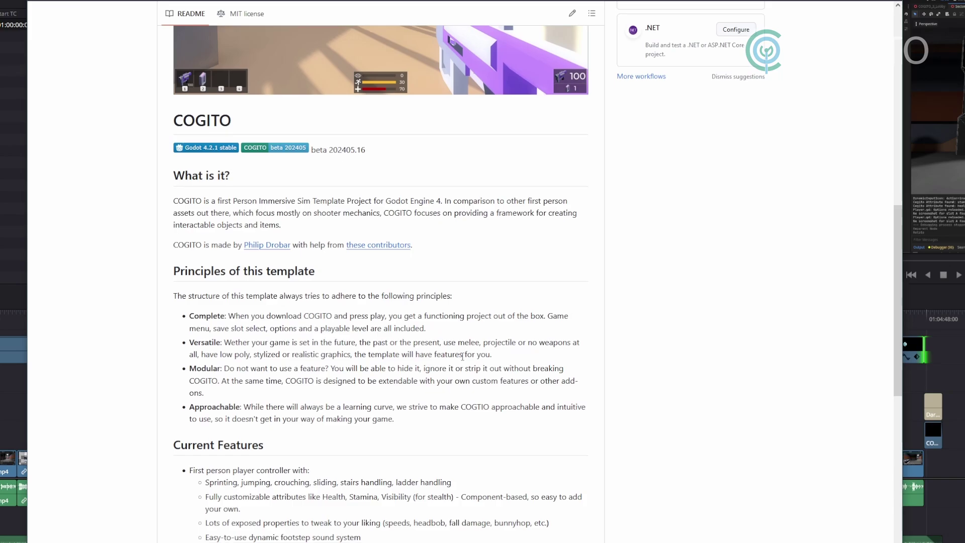
Look through the COGITO README and the asset creator's itch.io page of modular kits.
scroll(458, 355, "down", 4)
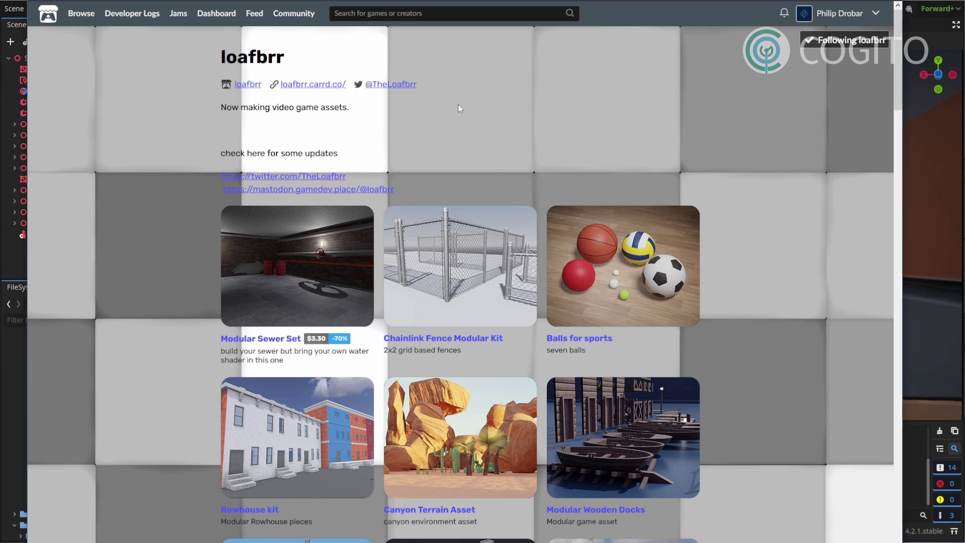
scroll(459, 151, "down", 4)
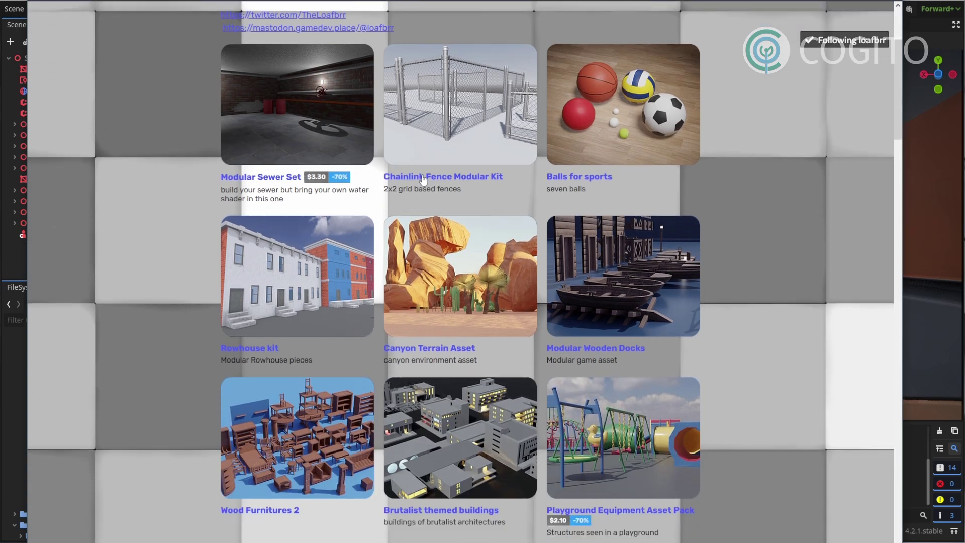
scroll(513, 196, "down", 3)
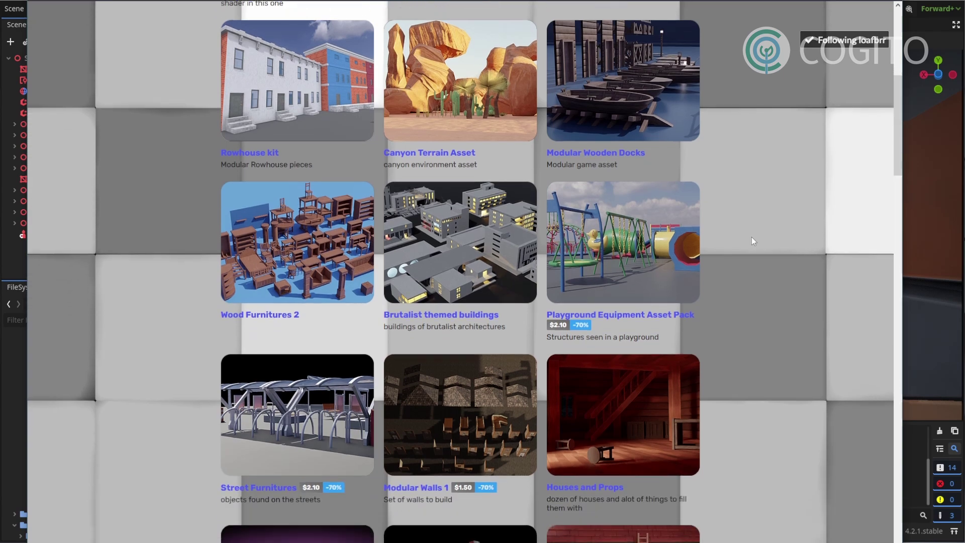
scroll(782, 239, "up", 2)
scroll(784, 240, "up", 4)
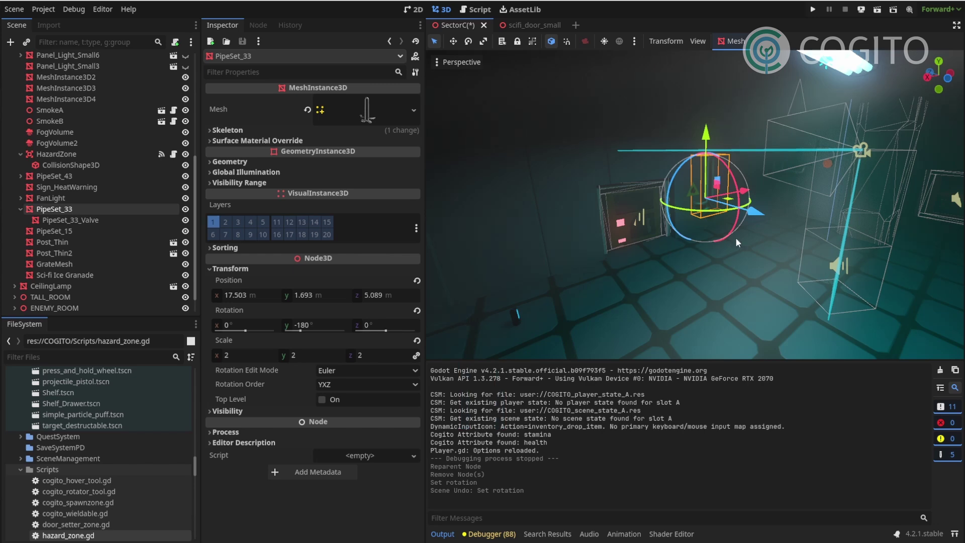
Find the pipe set beside the fire warning sign in the SectorC scene and select its valve wheel mesh.
key("a")
right_click_drag(735, 237, 735, 237)
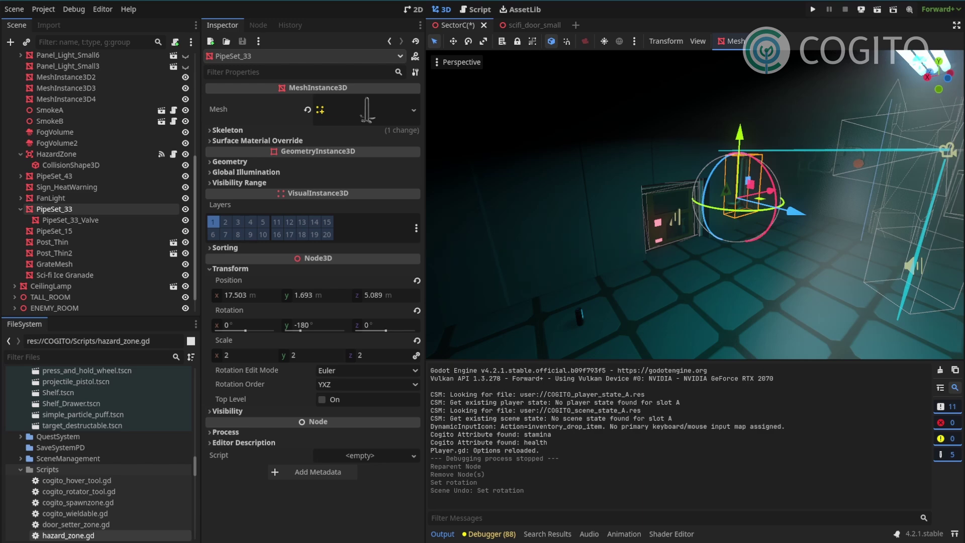
right_click_drag(735, 237, 735, 237)
key("w")
key("w")
key("w")
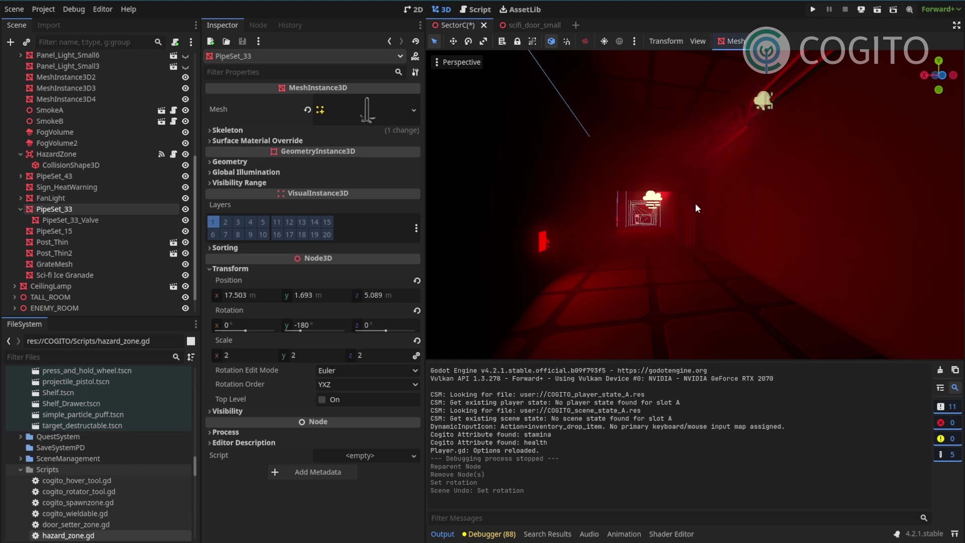
right_click_drag(691, 203, 683, 219)
left_click(683, 219)
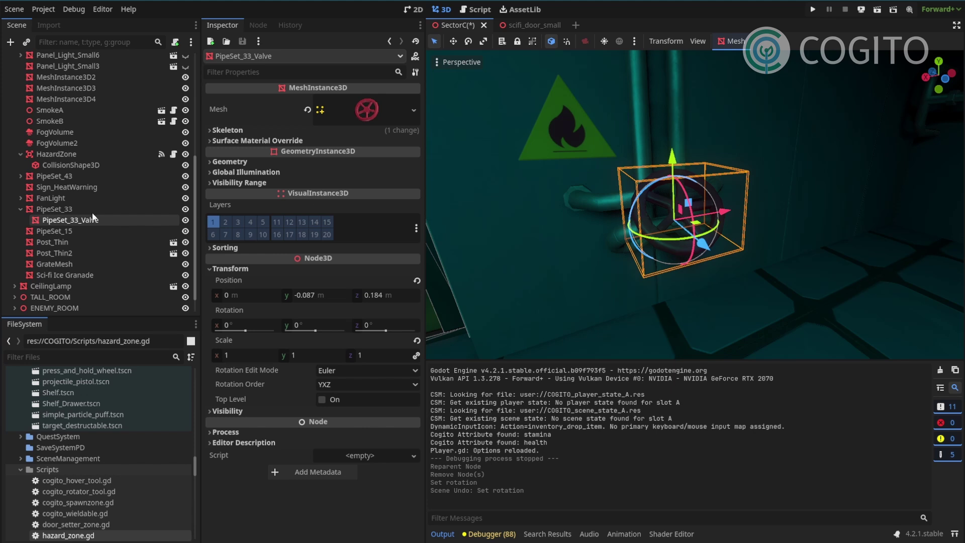
Compare the PipeSet_33 pipe mesh with its child PipeSet_33_Valve mesh by selecting each in turn.
left_click(68, 209)
middle_click_drag(738, 190, 532, 186)
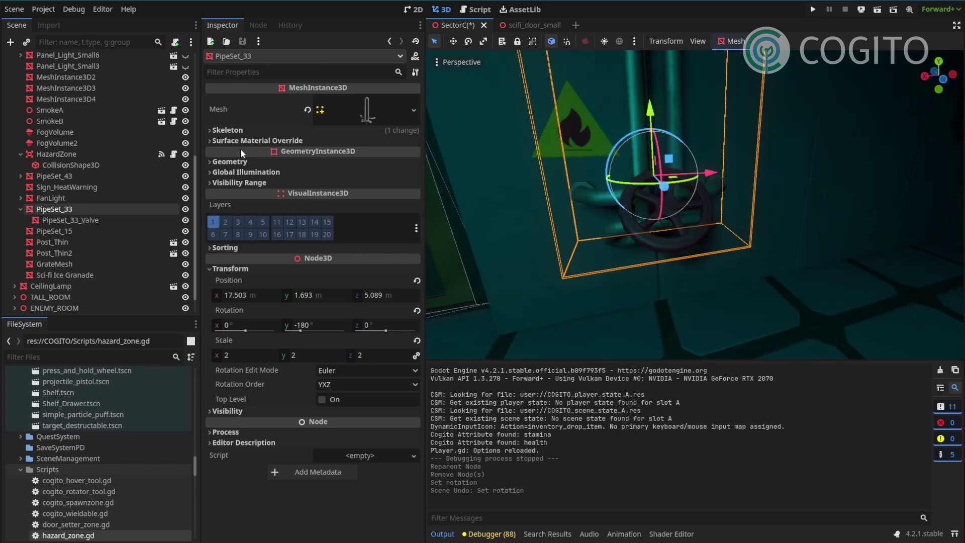
left_click(67, 218)
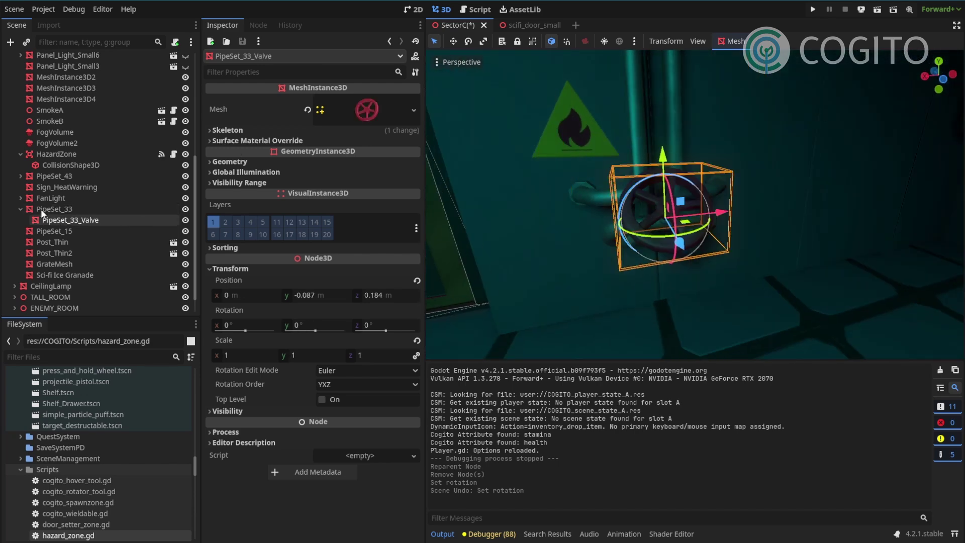
left_click(49, 214)
left_click(49, 218)
left_click(53, 213)
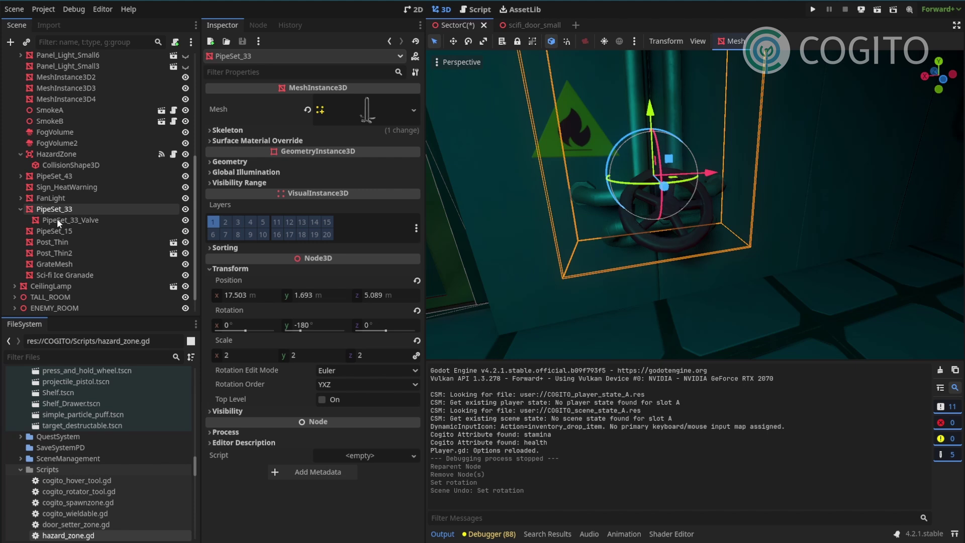
left_click(75, 220)
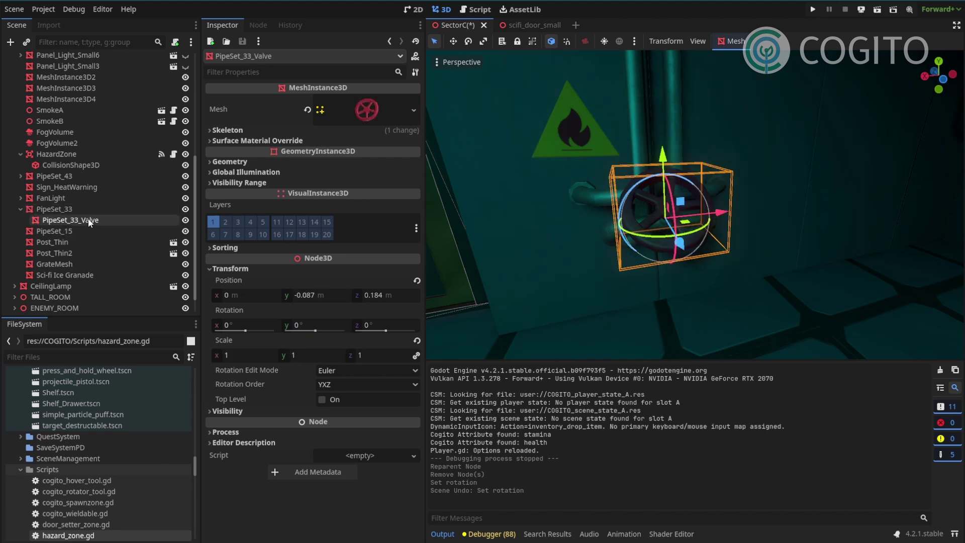
Try rotating PipeSet_33_Valve about its own axes, and undo both rotation changes.
middle_click_drag(592, 159, 680, 162)
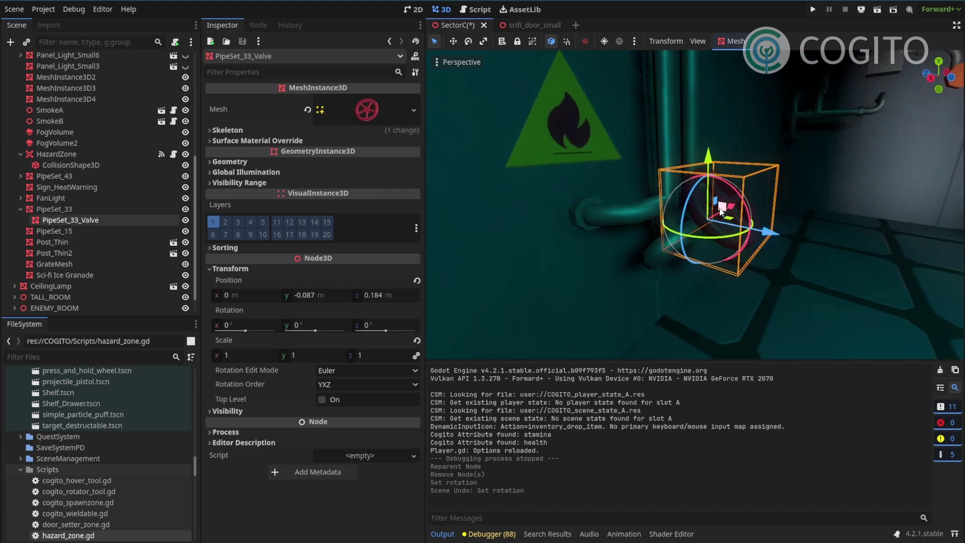
middle_click_drag(721, 210, 691, 217)
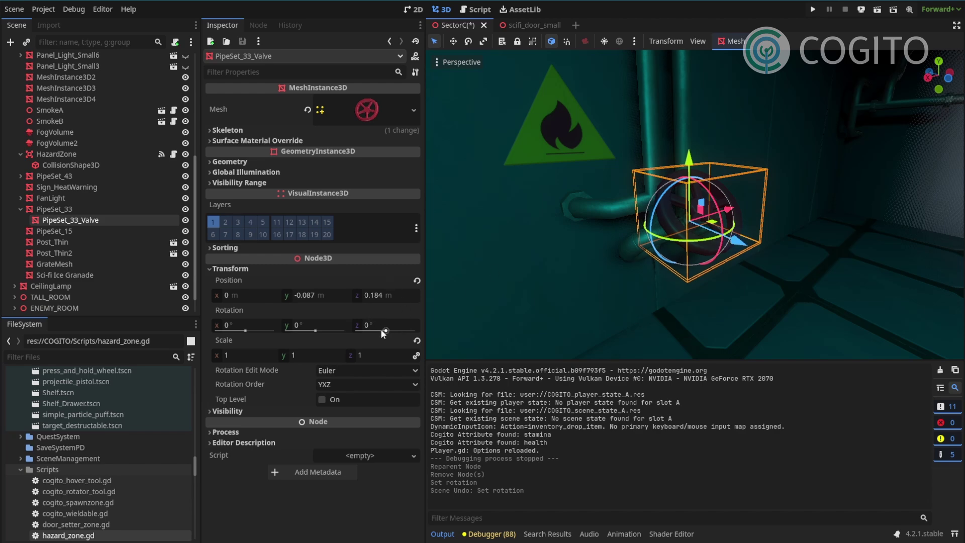
left_click_drag(382, 332, 313, 332)
mouse_move(248, 330)
left_mouse_down()
mouse_move(261, 332)
mouse_move(243, 331)
left_mouse_up()
key("ctrl+z")
key("ctrl+z")
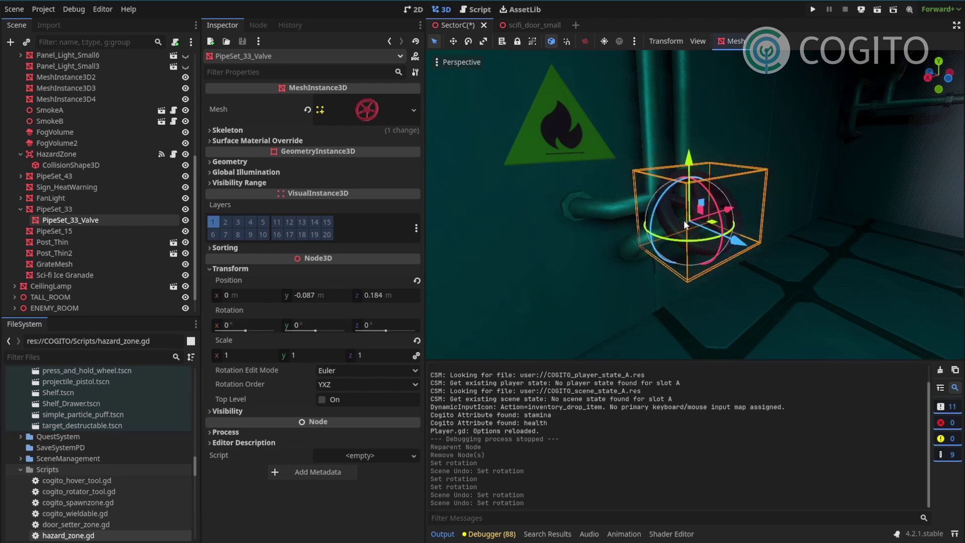
Create a Node3D directly under PipeSet_33 at the valve's position and make PipeSet_33_Valve its child.
middle_click_drag(684, 224, 712, 239)
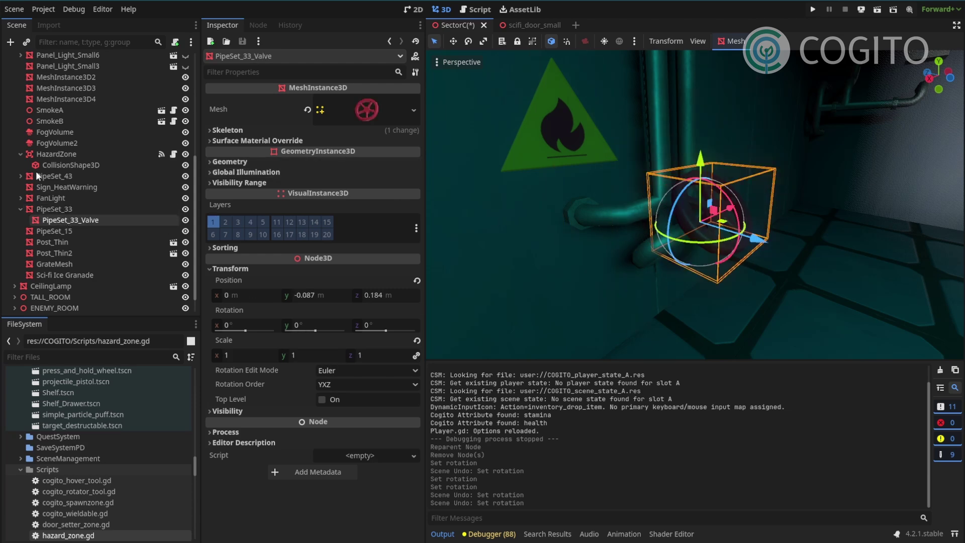
left_click(10, 42)
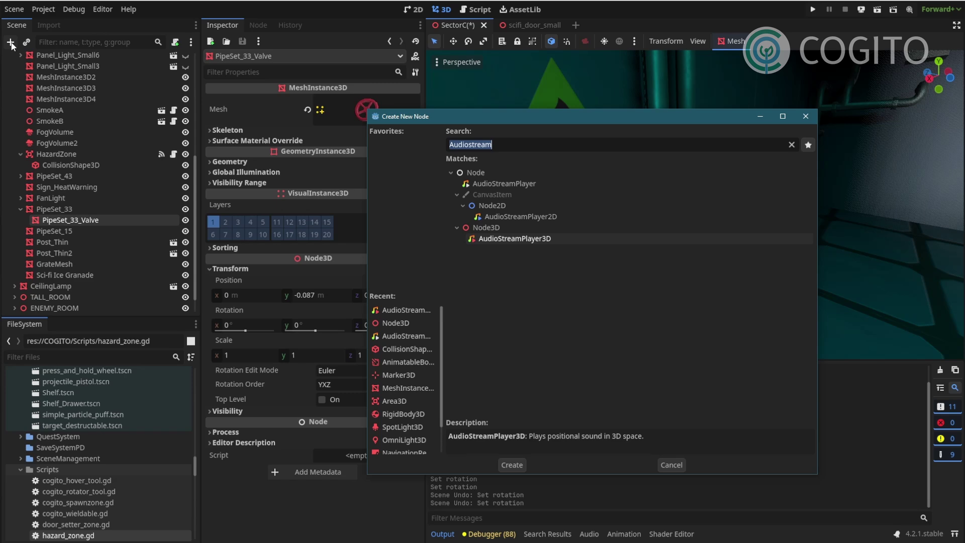
double_click(492, 227)
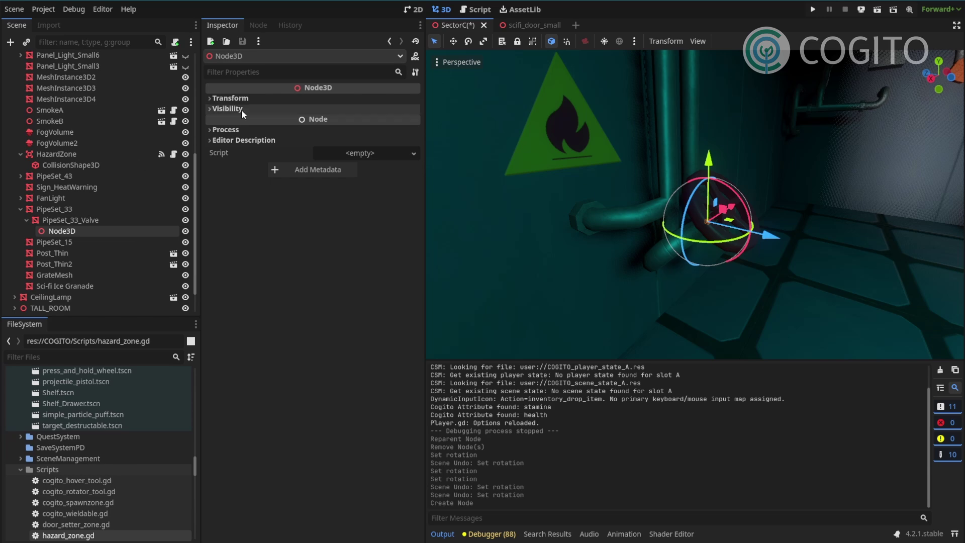
left_click_drag(54, 229, 61, 220)
left_click(72, 231)
left_click(56, 219)
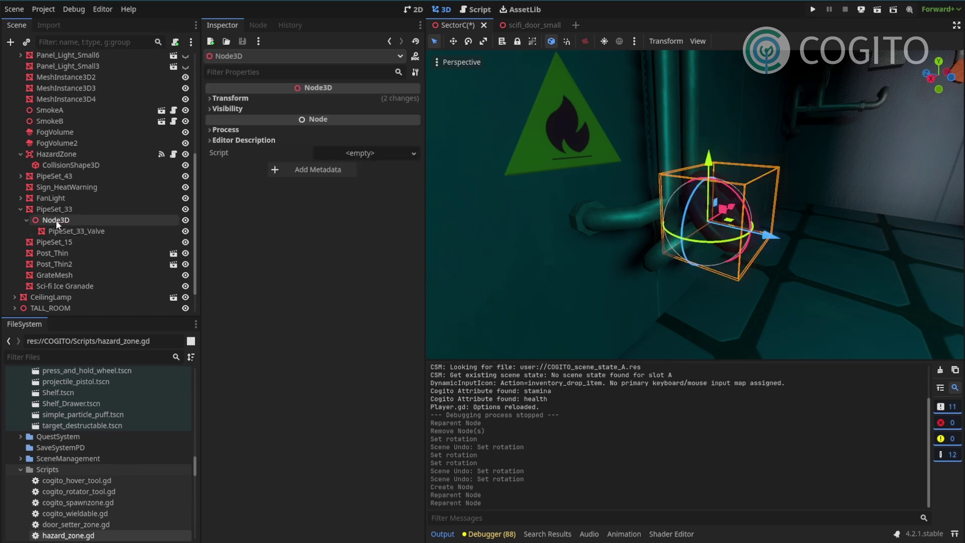
Set the X rotation of the valve's parent Node3D to -45°.
left_click(243, 98)
middle_click_drag(705, 213, 730, 217)
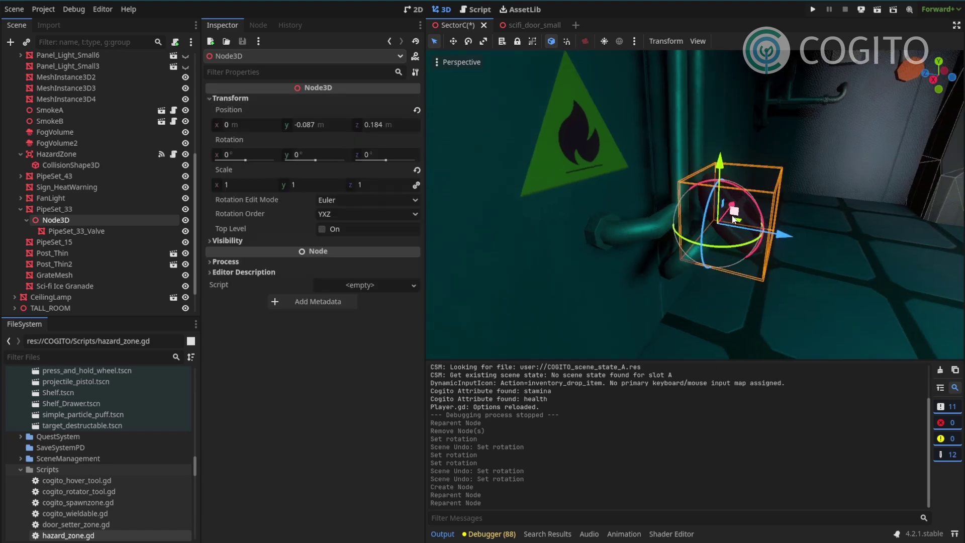
scroll(719, 224, "up", 4)
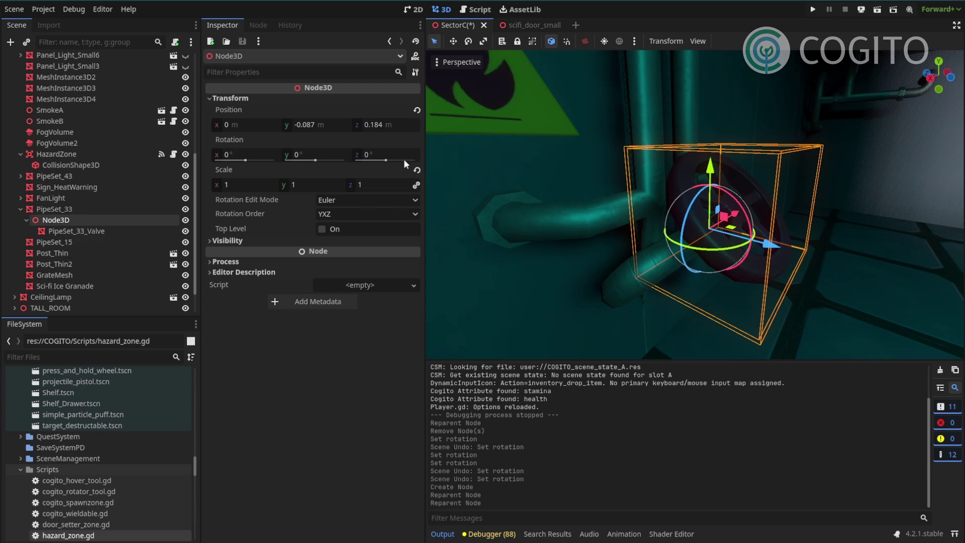
left_click_drag(251, 158, 248, 158)
left_click(254, 154)
type("-45")
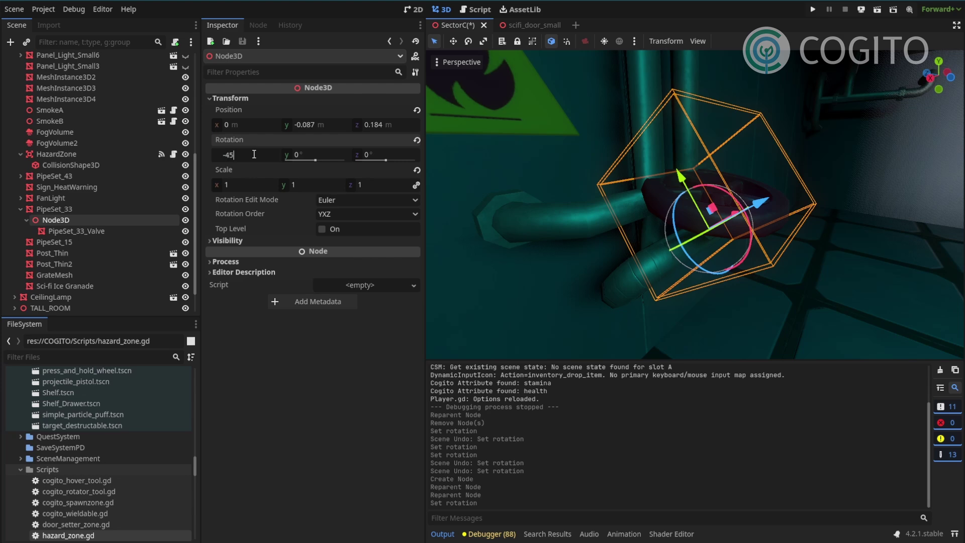
key("Return")
Set the X rotation of the PipeSet_33_Valve mesh to 45°.
middle_click_drag(785, 236, 703, 221)
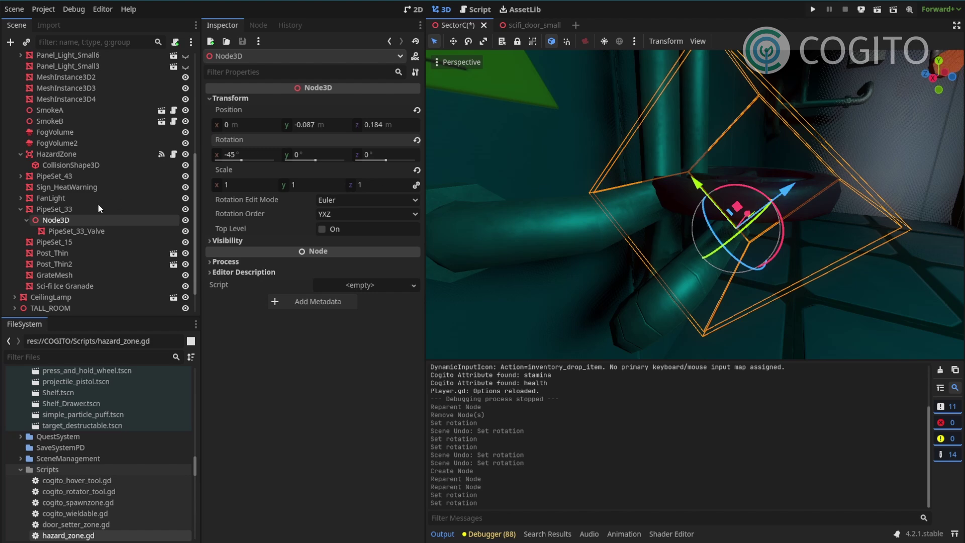
middle_click_drag(654, 196, 684, 190)
left_click(75, 231)
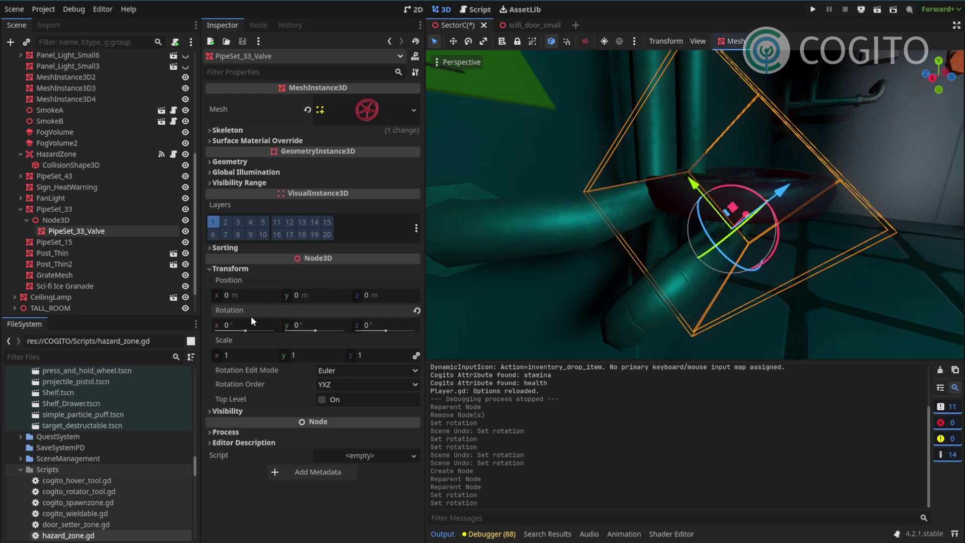
left_click_drag(245, 330, 250, 324)
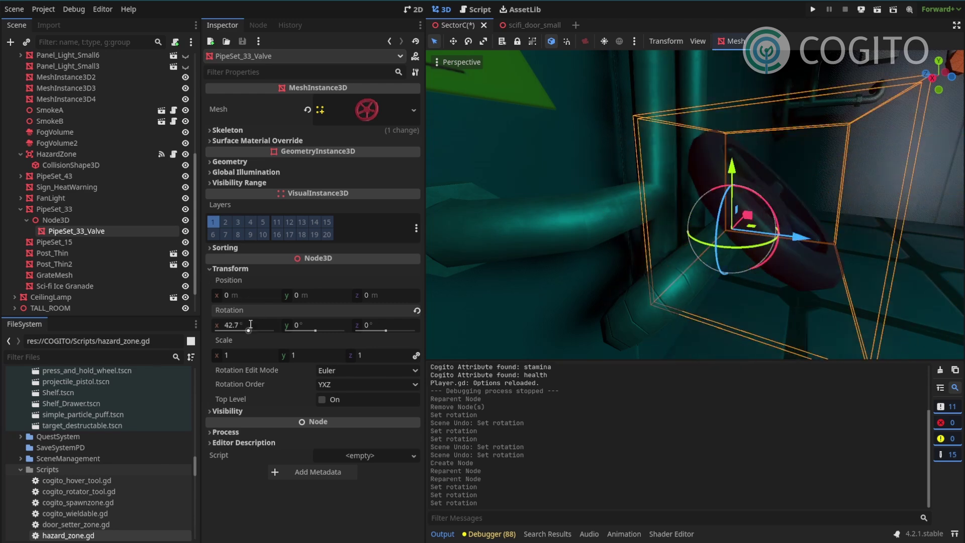
left_click(250, 324)
type("45")
key("Return")
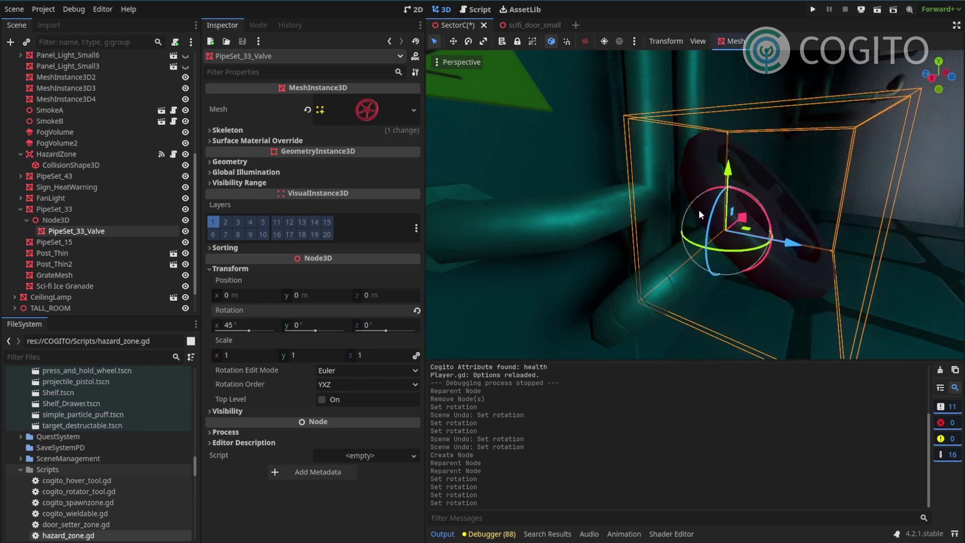
Test turning the valve's parent Node3D about its Z axis, and reset that rotation to 0°.
scroll(690, 206, "up", 3)
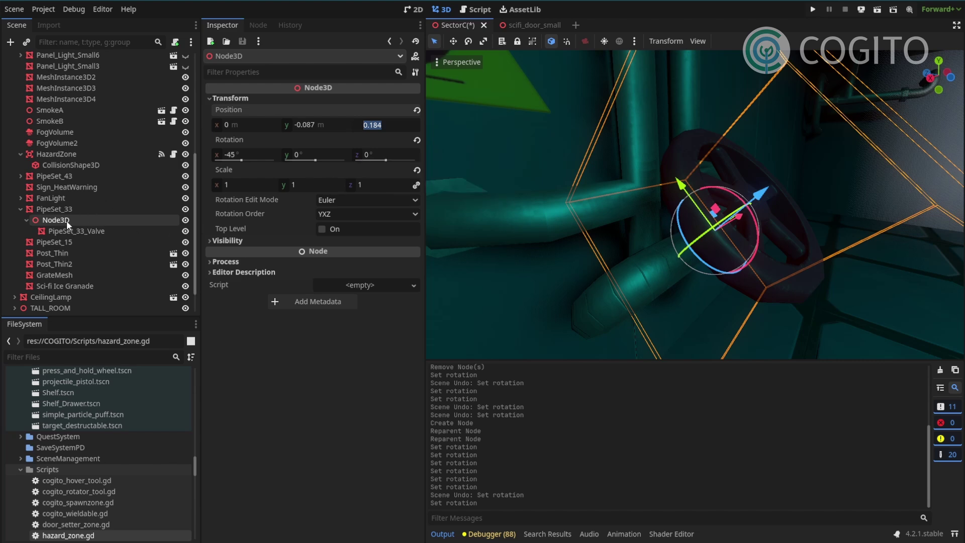
mouse_move(385, 160)
left_mouse_down()
mouse_move(400, 160)
mouse_move(378, 161)
mouse_move(387, 159)
left_mouse_up()
left_click(387, 157)
type("0")
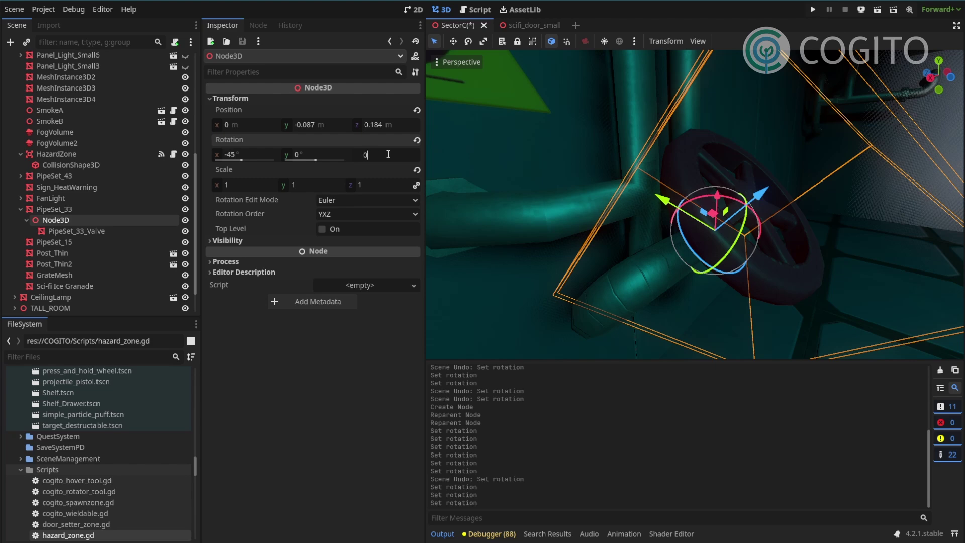
key("Return")
Attach the existing script cogito_turnwheel.gd to the valve's parent Node3D.
left_click(76, 231)
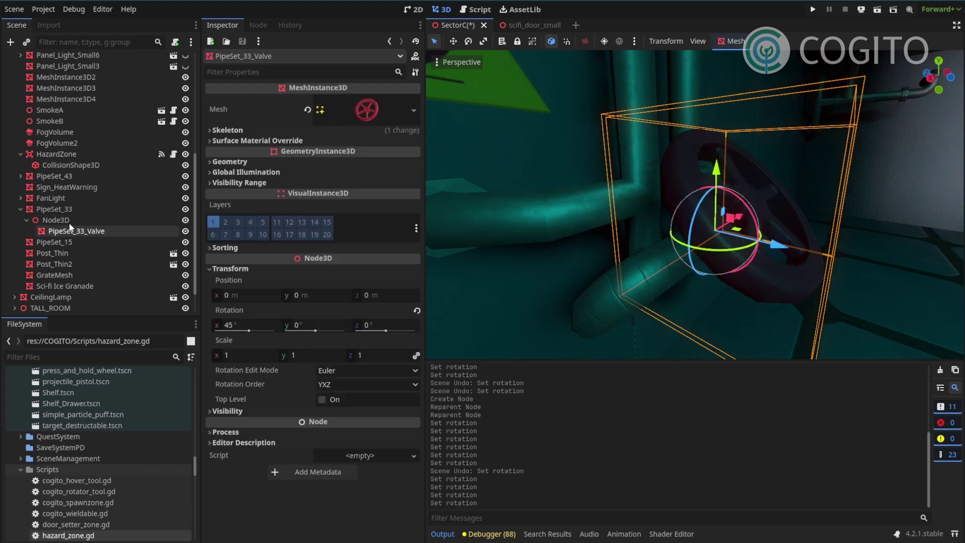
left_click(68, 222)
scroll(673, 211, "up", 2)
middle_click_drag(674, 211, 684, 204)
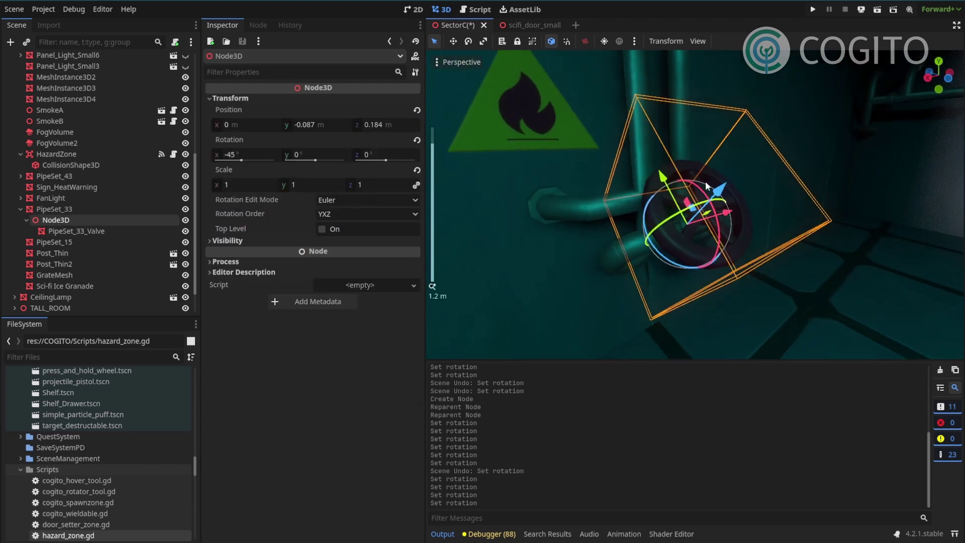
scroll(701, 202, "up", 2)
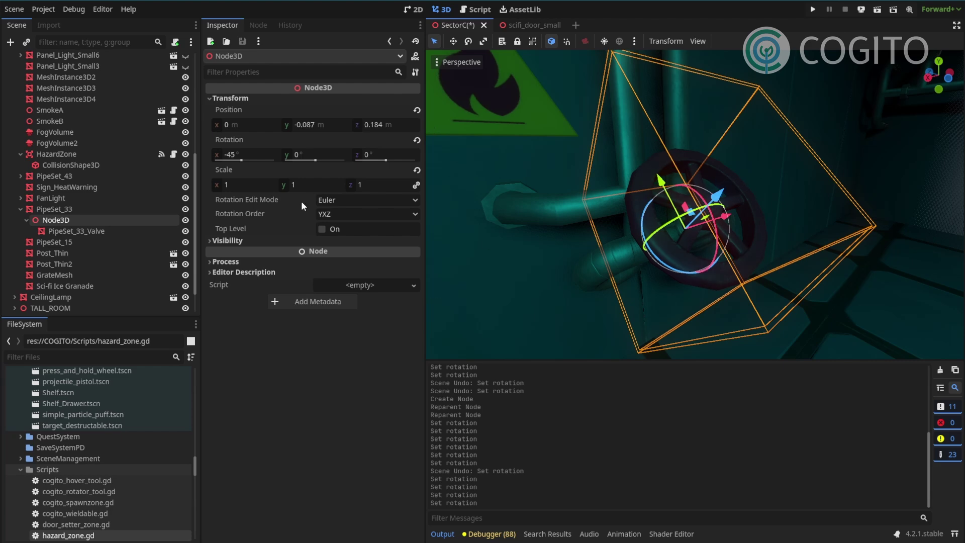
left_click(349, 285)
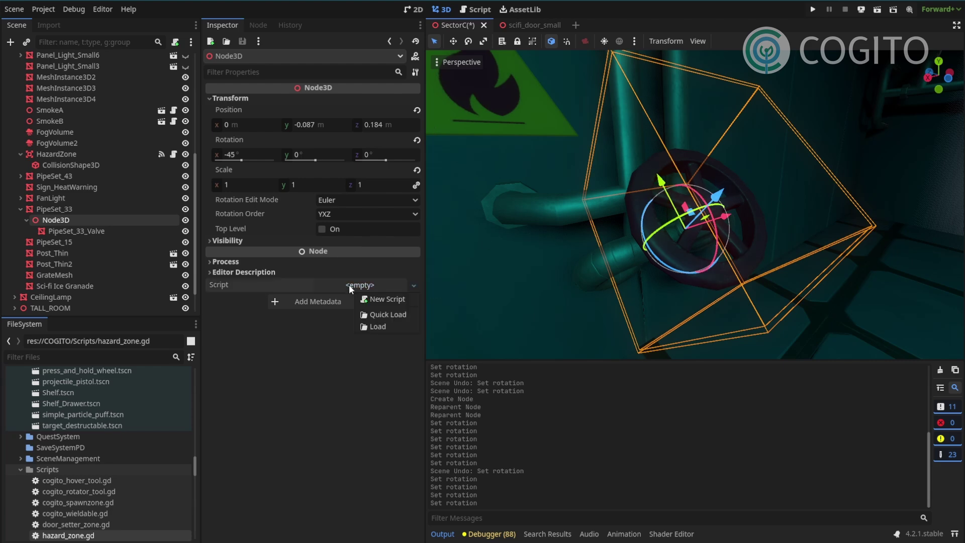
left_click(393, 311)
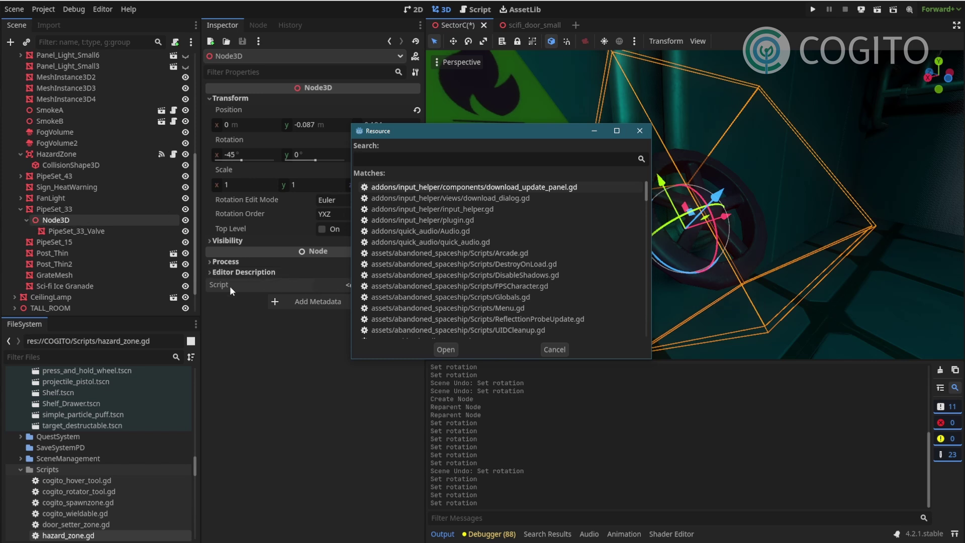
type("co")
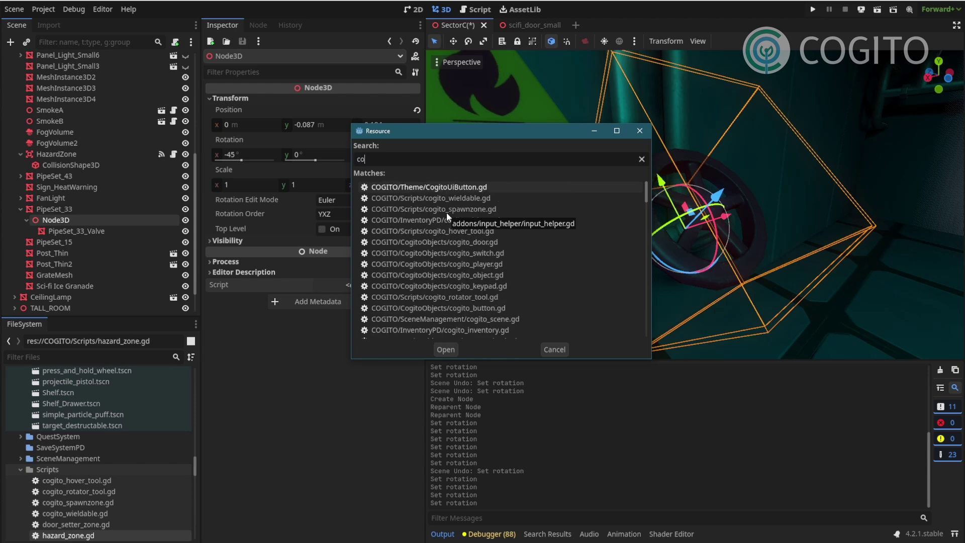
type("gito_turn")
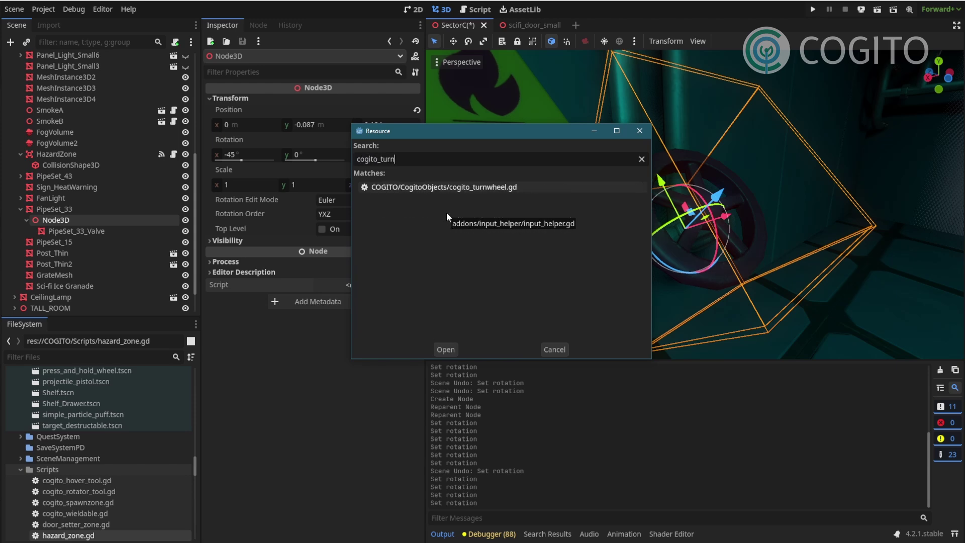
key("Return")
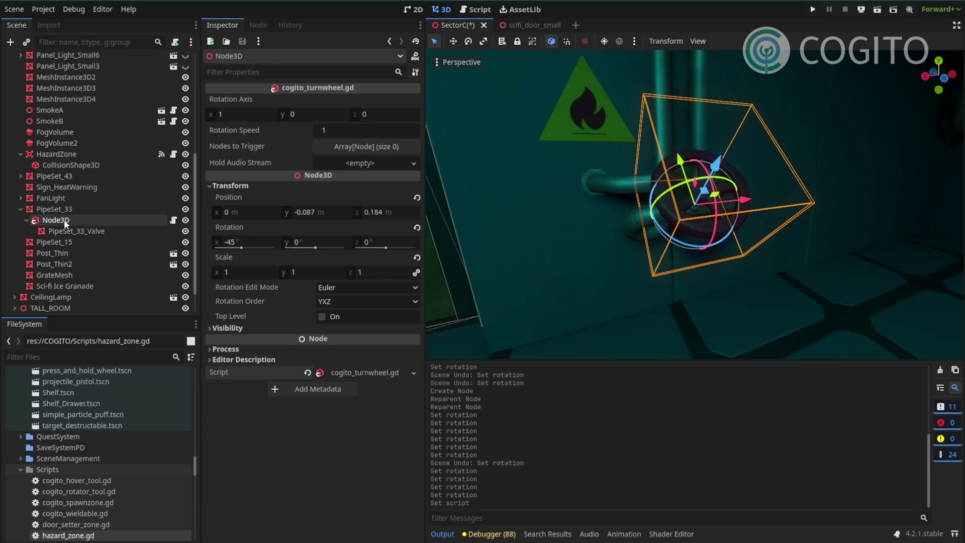
Rename the valve's parent Node3D as ValveTurnWheel.
right_click(65, 219)
left_click(56, 231)
left_click(64, 220)
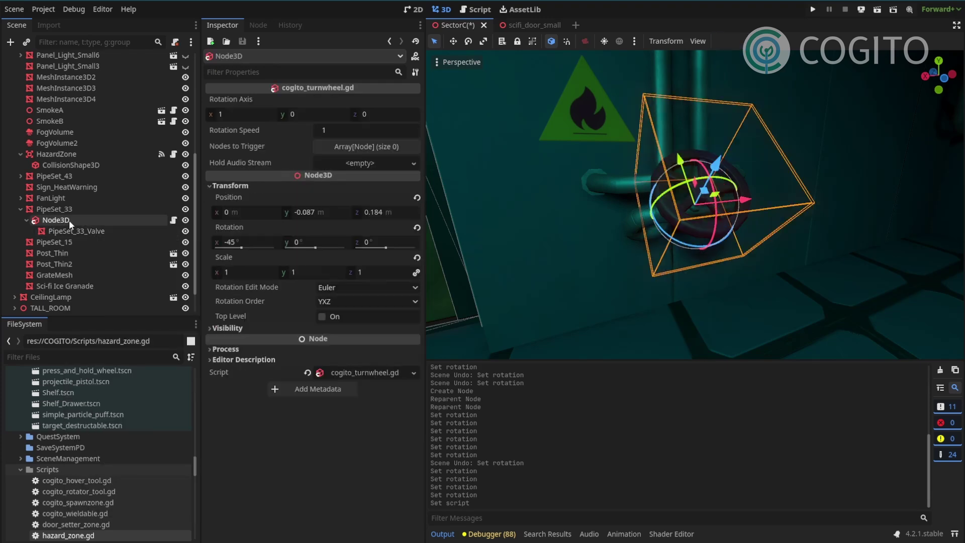
right_click(71, 220)
left_click(114, 354)
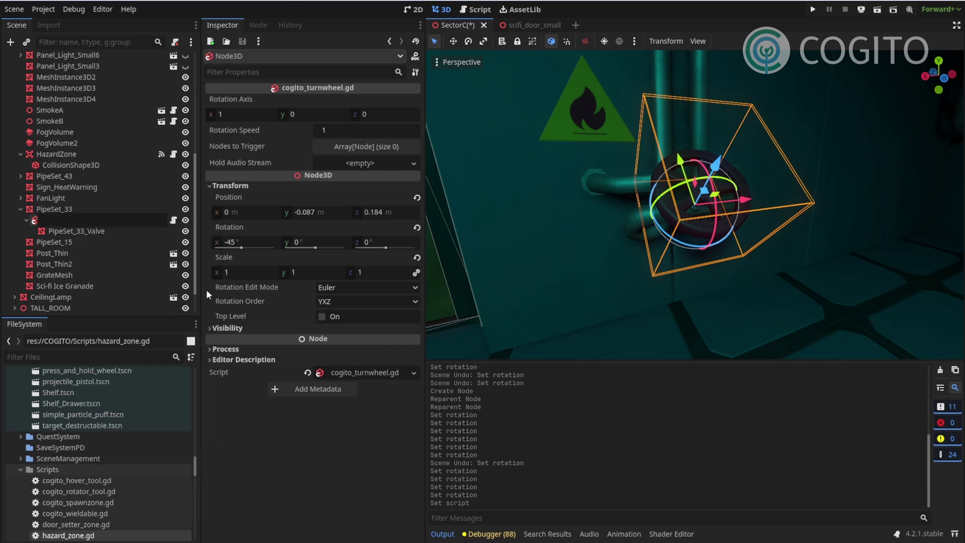
type("ValveTurnWheel")
key("Return")
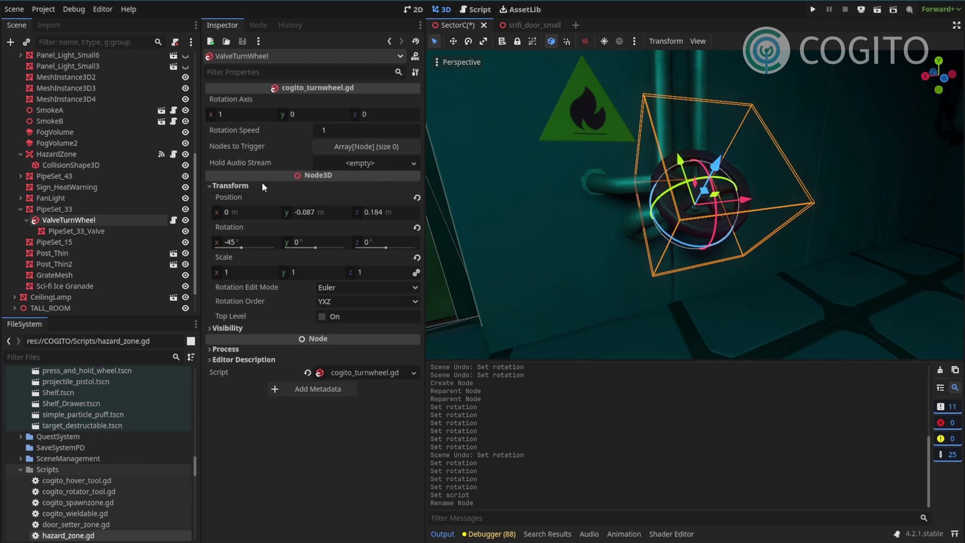
Change the type of the ValveTurnWheel node to AnimatableBody3D.
right_click(52, 220)
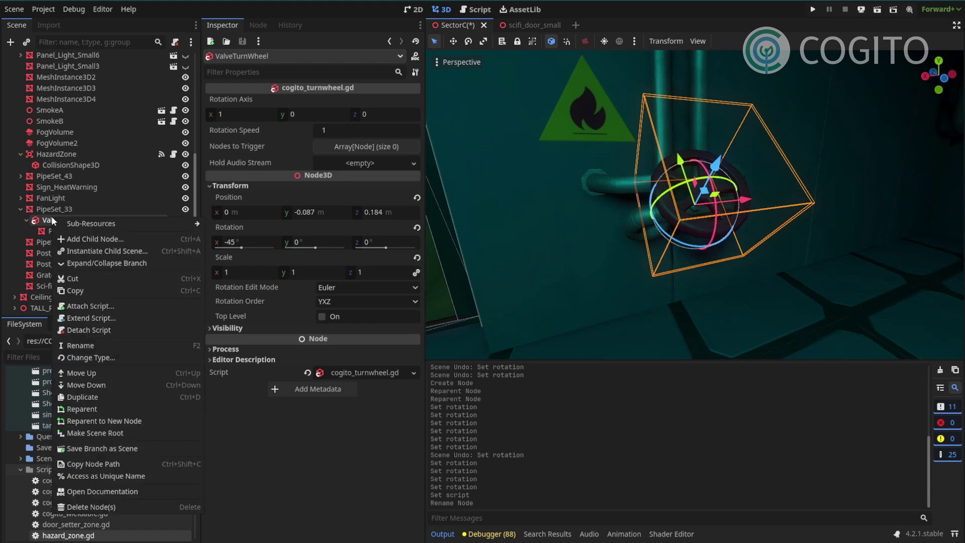
left_click(90, 357)
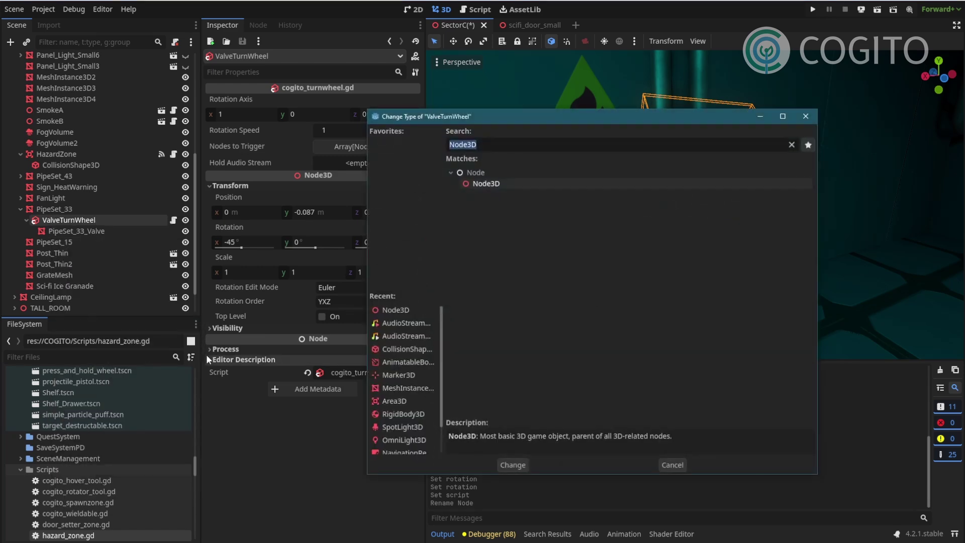
type("Animat")
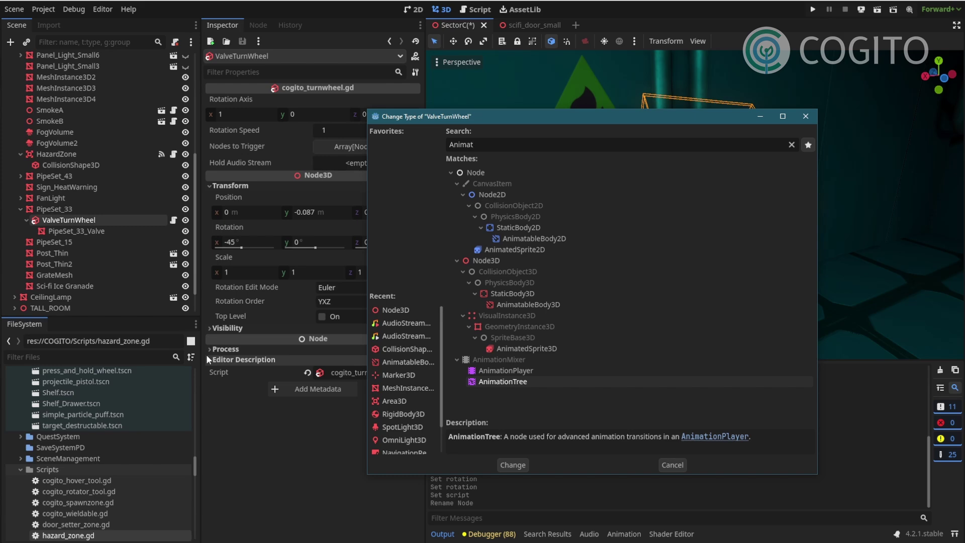
double_click(537, 305)
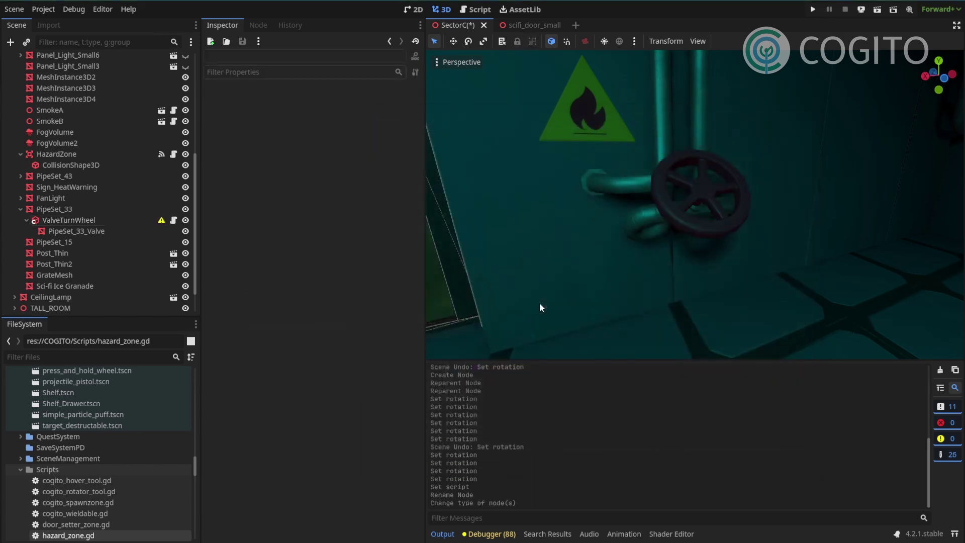
left_click(71, 221)
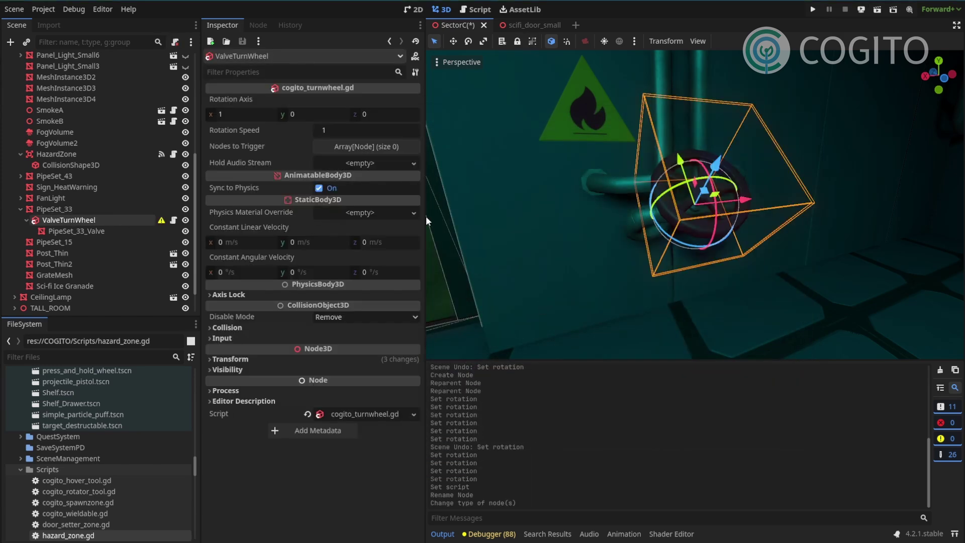
Add a CollisionShape3D node as a child of ValveTurnWheel.
scroll(645, 213, "up", 3)
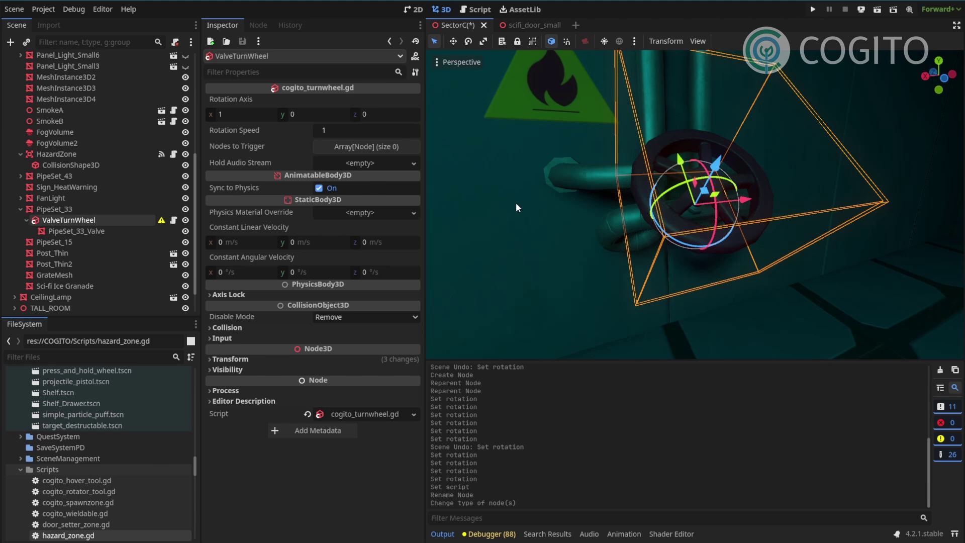
middle_click_drag(555, 200, 549, 193)
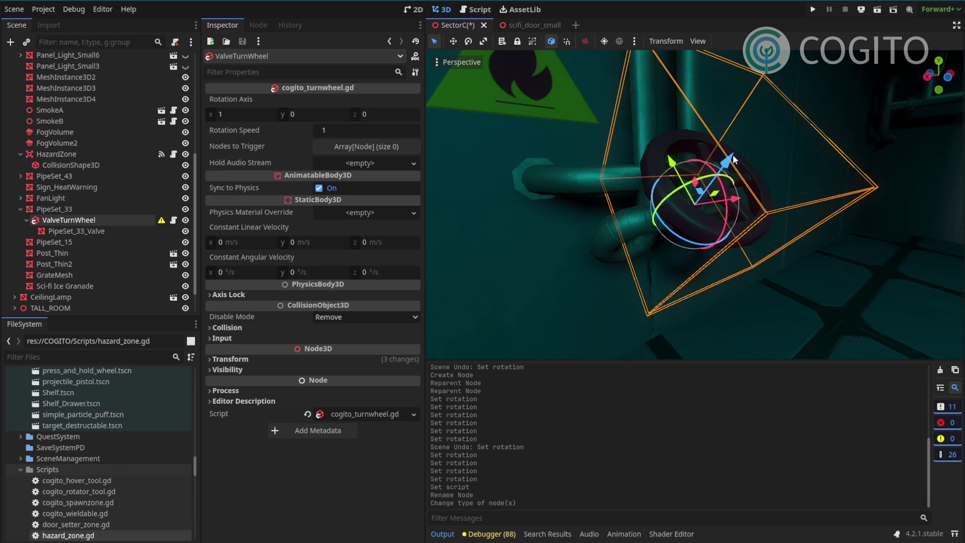
middle_click_drag(771, 183, 704, 181)
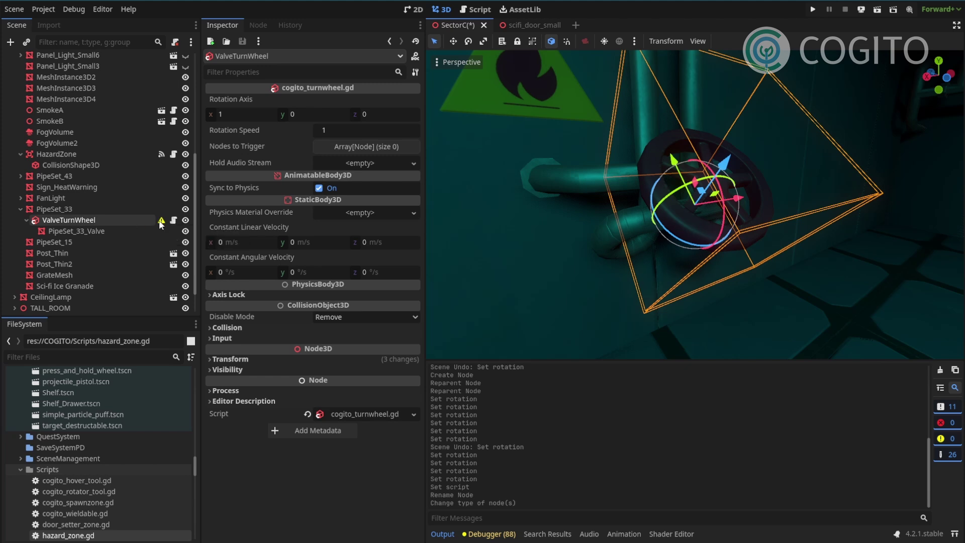
left_click(62, 230)
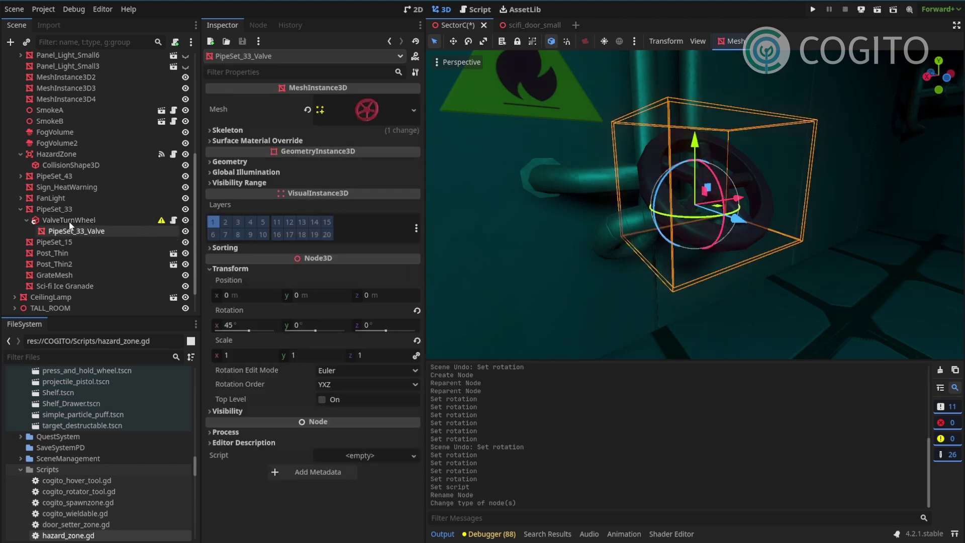
left_click(69, 221)
left_click(11, 42)
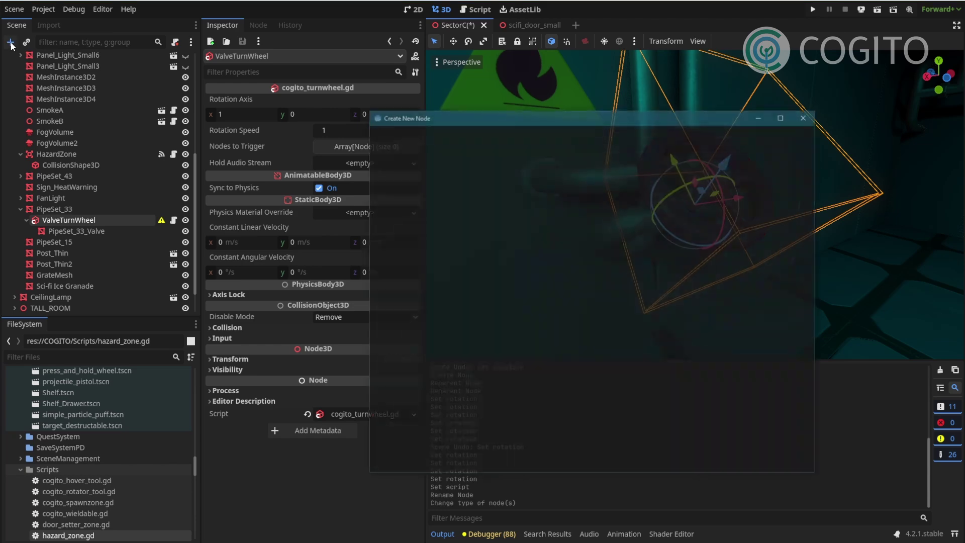
type("CollisionSha")
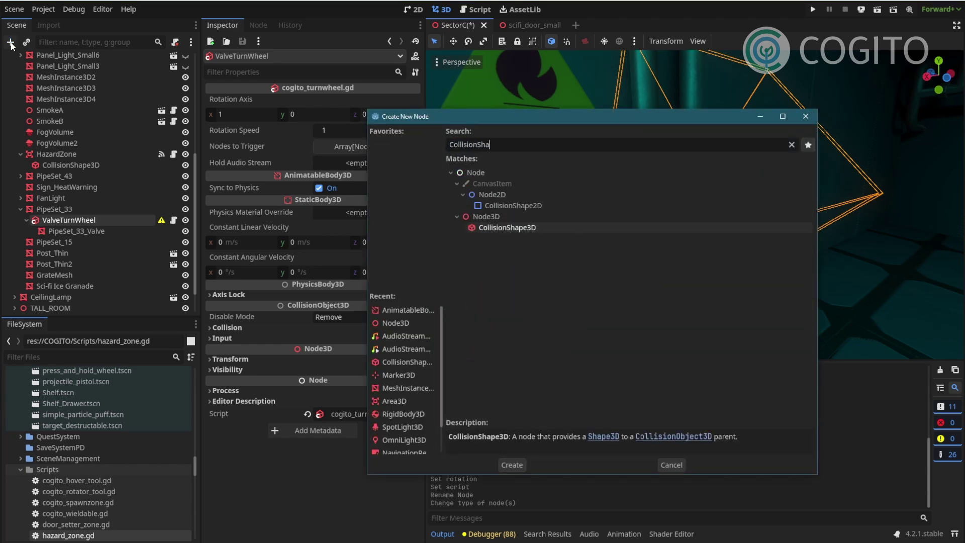
key("Return")
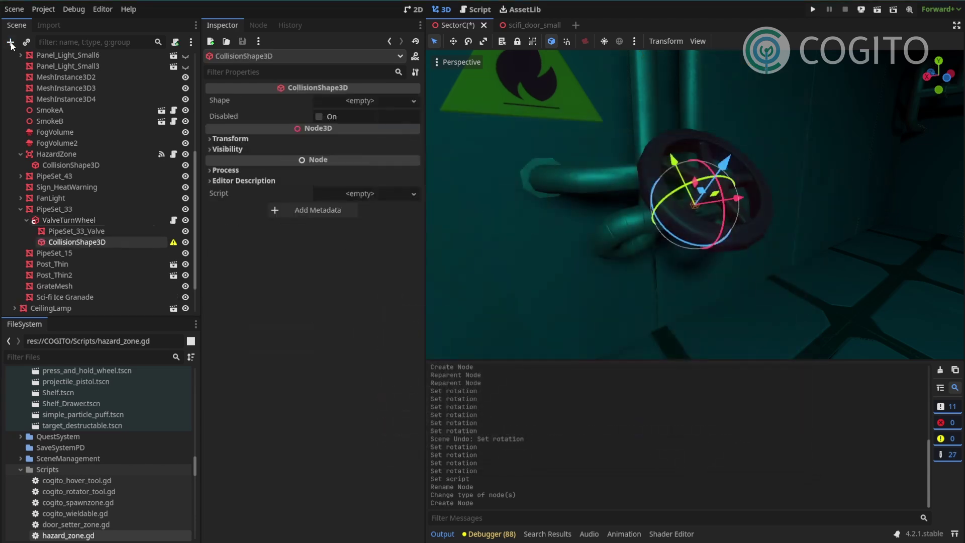
Give the valve's collision shape a new CylinderShape3D with height 0.2 m and radius 0.2 m.
left_click(353, 100)
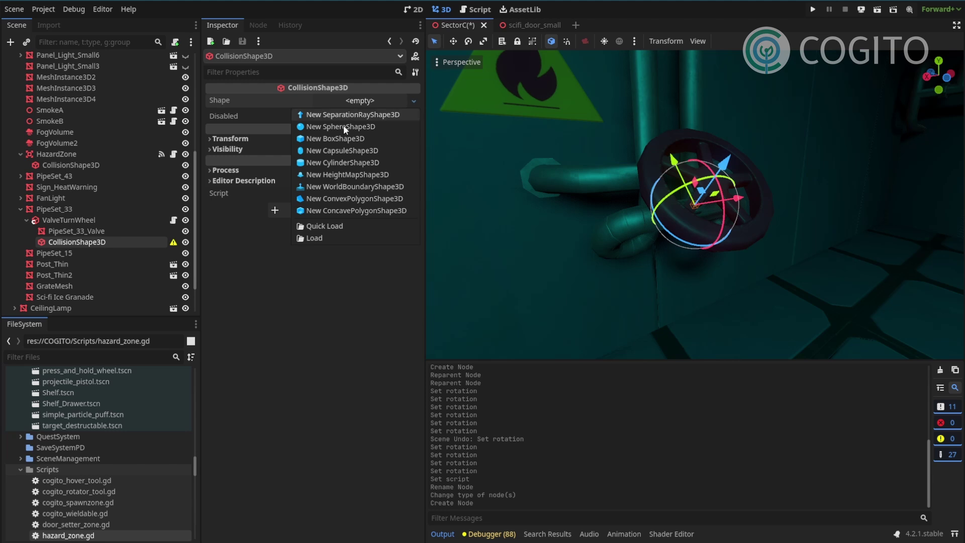
left_click(344, 160)
left_click(355, 101)
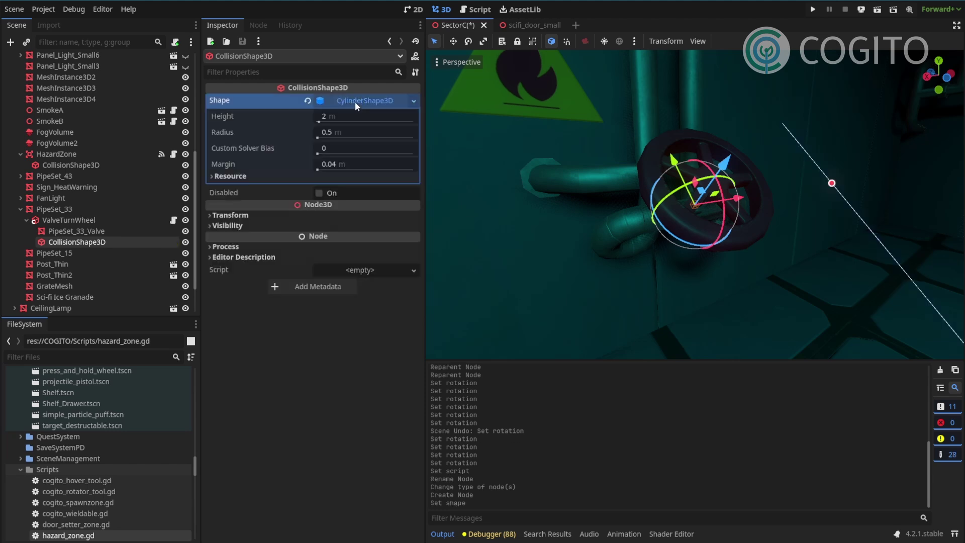
left_click(351, 115)
type(".")
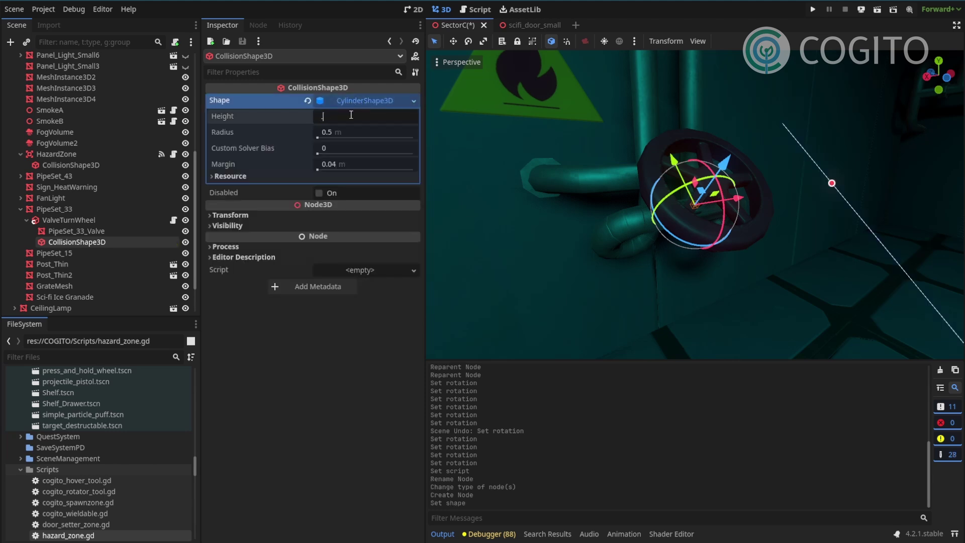
type("2")
left_click(367, 130)
type(".2")
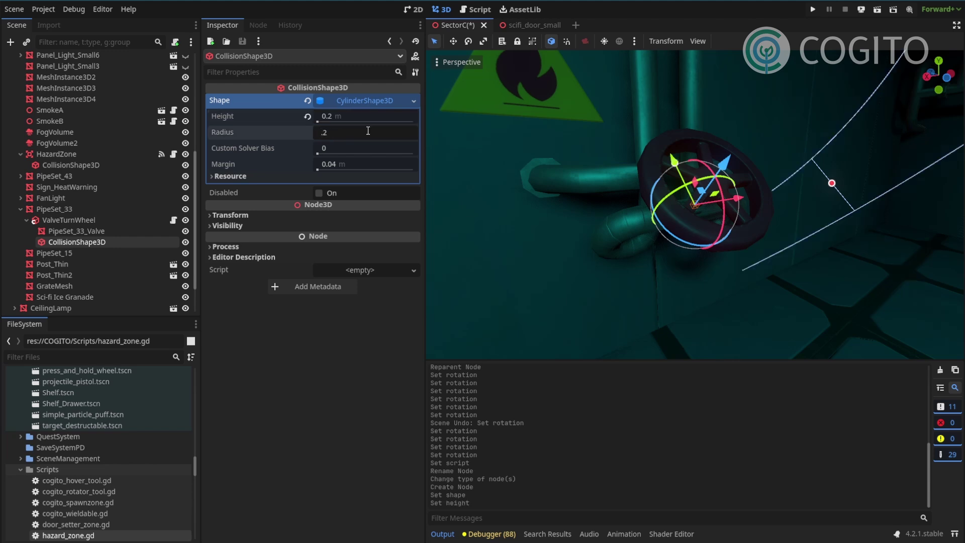
key("Return")
Set the X rotation of the valve's collision shape to 90°.
left_click(250, 215)
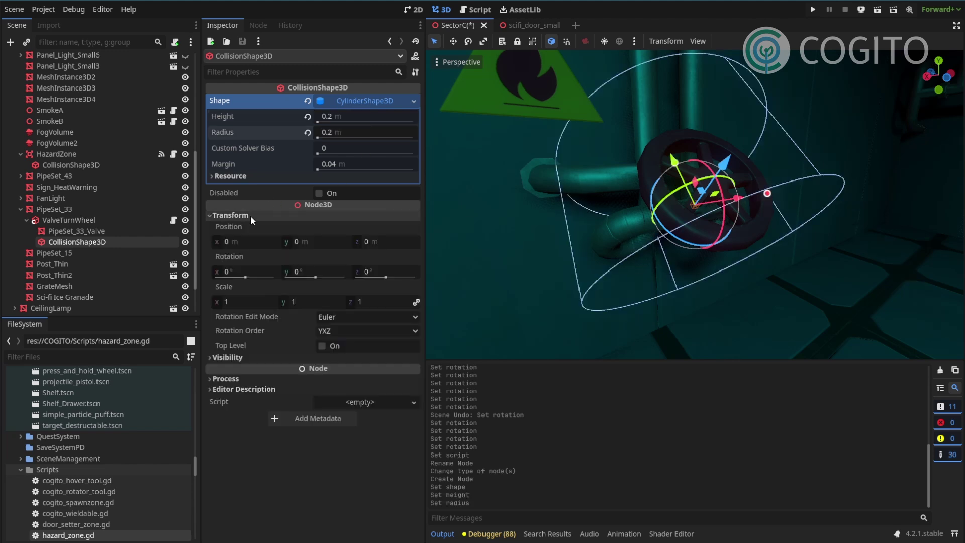
left_click(254, 271)
type("90")
key("Return")
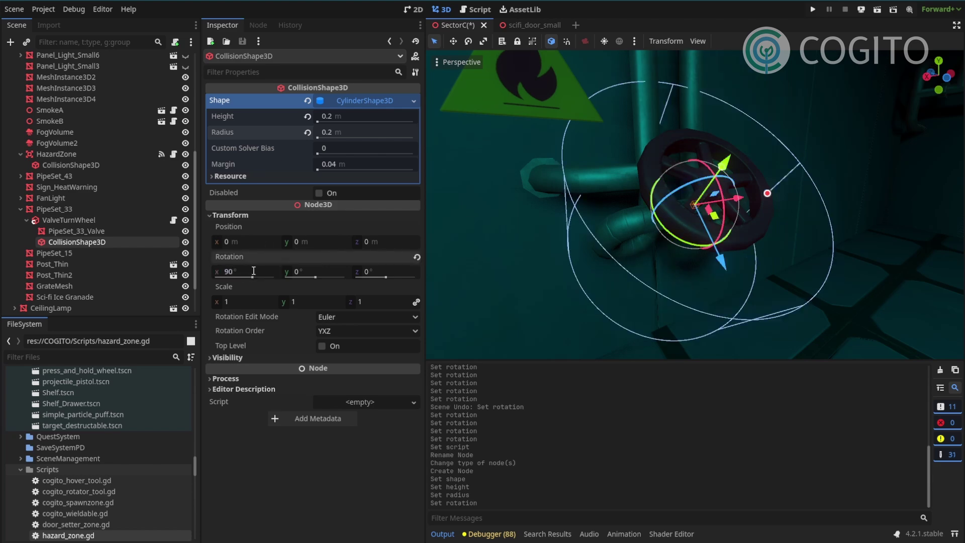
Shorten the collision cylinder to about 0.107 m and shift it along Z to about 0.058 m, towards the wheel.
middle_click_drag(662, 188, 588, 213)
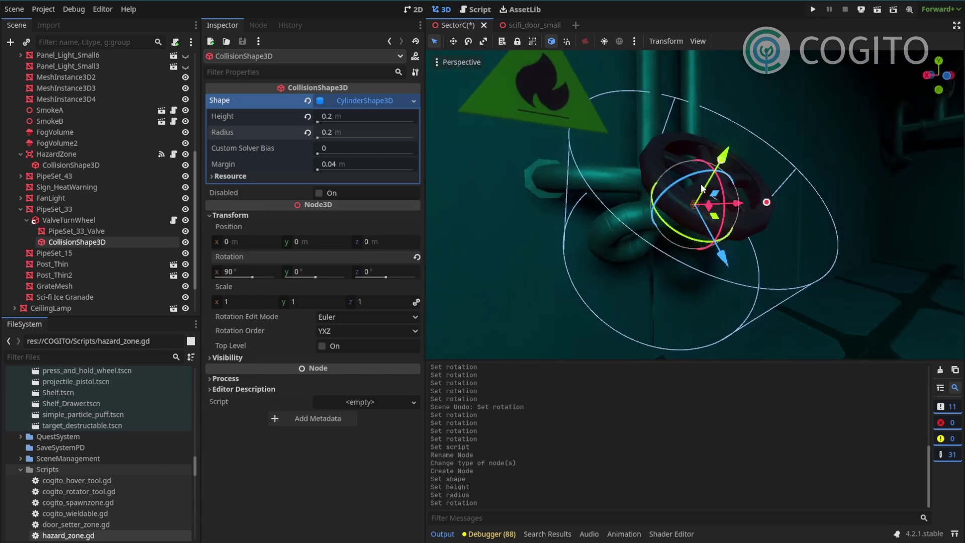
left_click_drag(722, 165, 711, 185)
middle_click_drag(710, 186, 766, 175)
mouse_move(753, 159)
left_mouse_down()
mouse_move(775, 139)
mouse_move(755, 172)
left_mouse_up()
Fit the collision cylinder closely around the valve wheel, with a height of about 0.05 m and a radius of about 0.129 m.
middle_click_drag(755, 172, 792, 215)
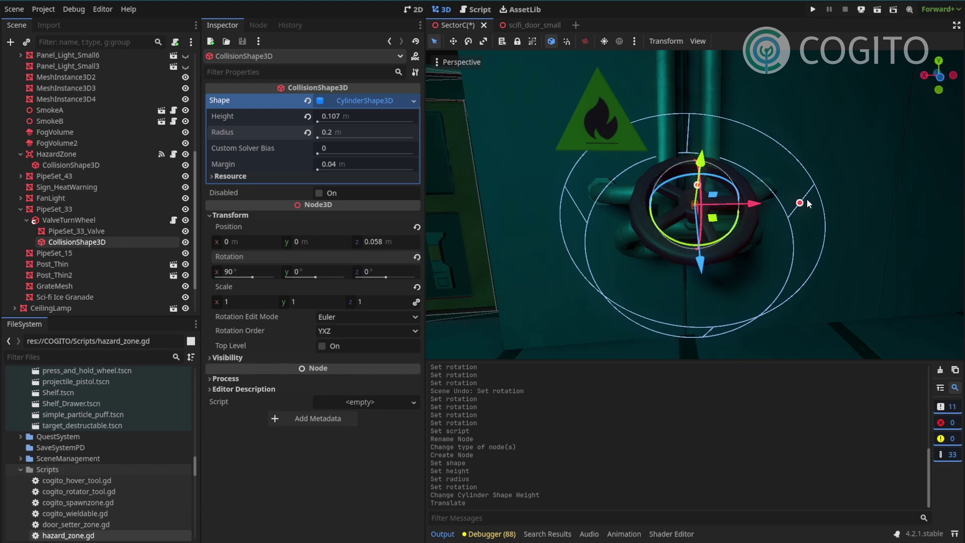
left_click_drag(806, 203, 762, 204)
middle_click_drag(762, 203, 729, 155)
scroll(782, 198, "up", 2)
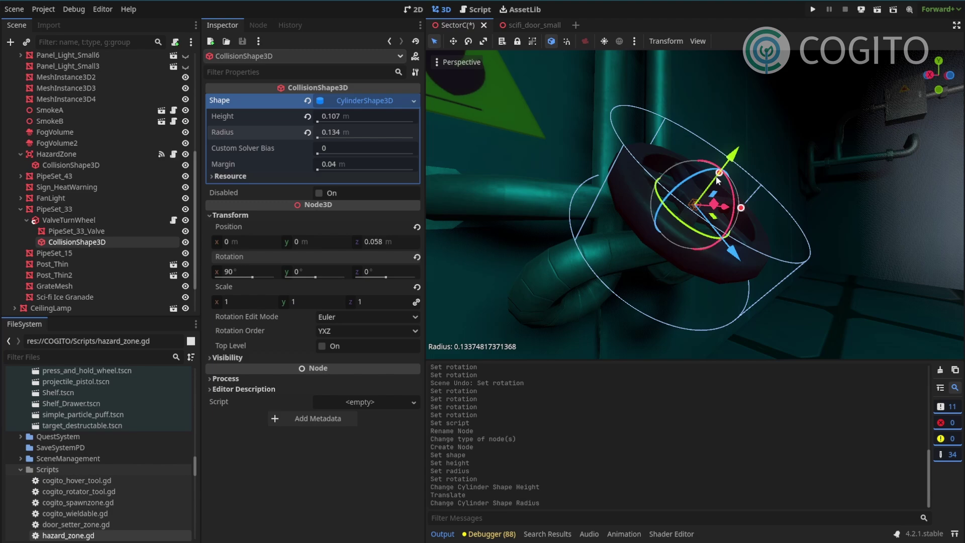
left_click_drag(716, 176, 716, 192)
middle_click_drag(716, 191, 792, 200)
left_click_drag(792, 199, 786, 201)
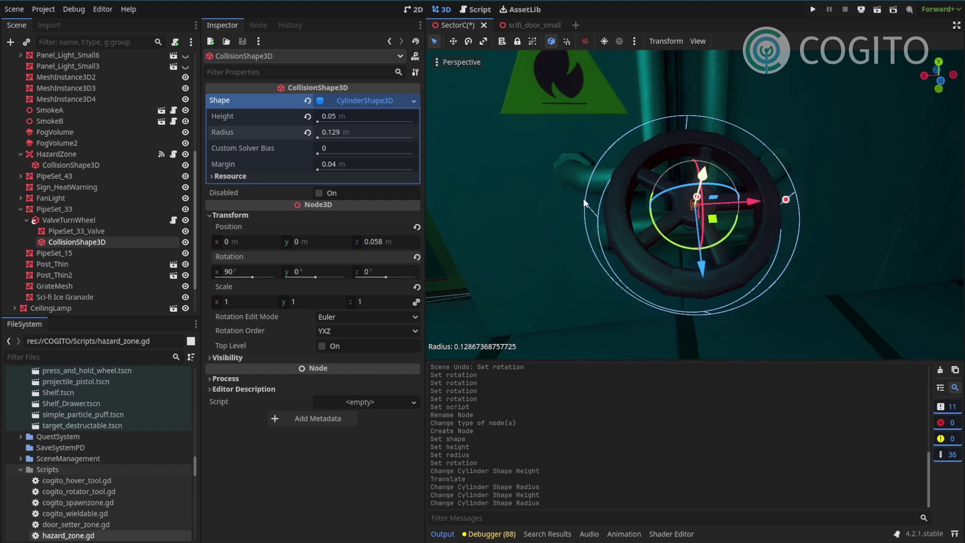
middle_click_drag(716, 202, 681, 214)
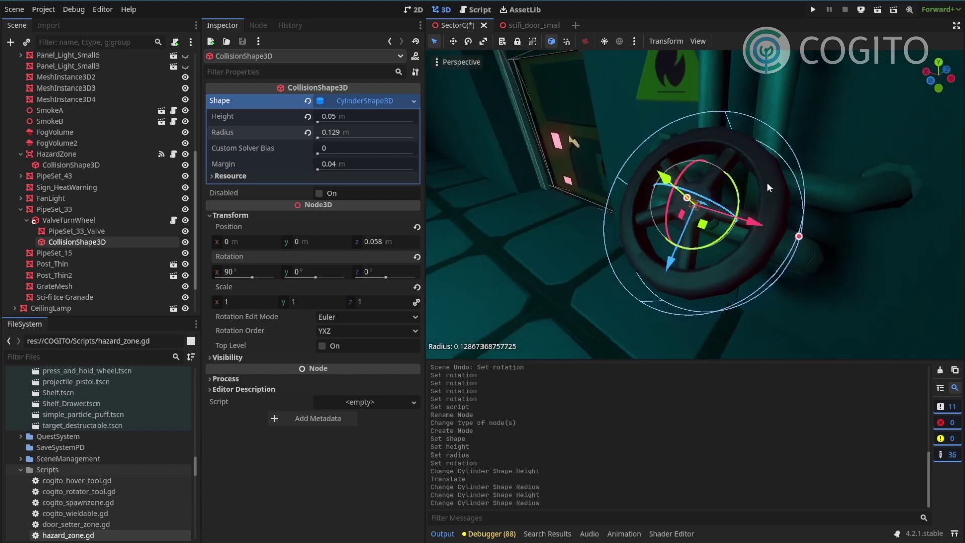
middle_click_drag(767, 182, 617, 196)
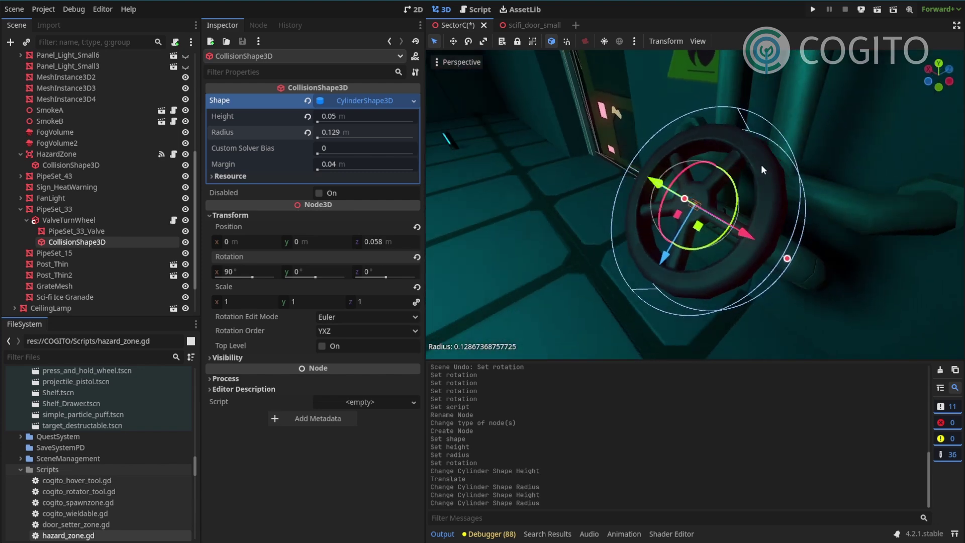
middle_click_drag(761, 165, 709, 151)
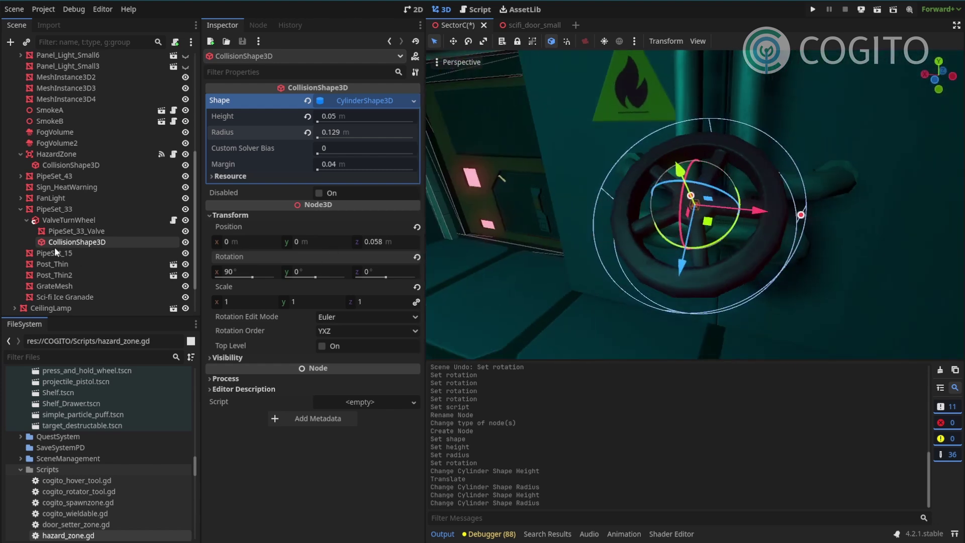
Enable collision layer 2 (Interactables) on the ValveTurnWheel node.
left_click(75, 221)
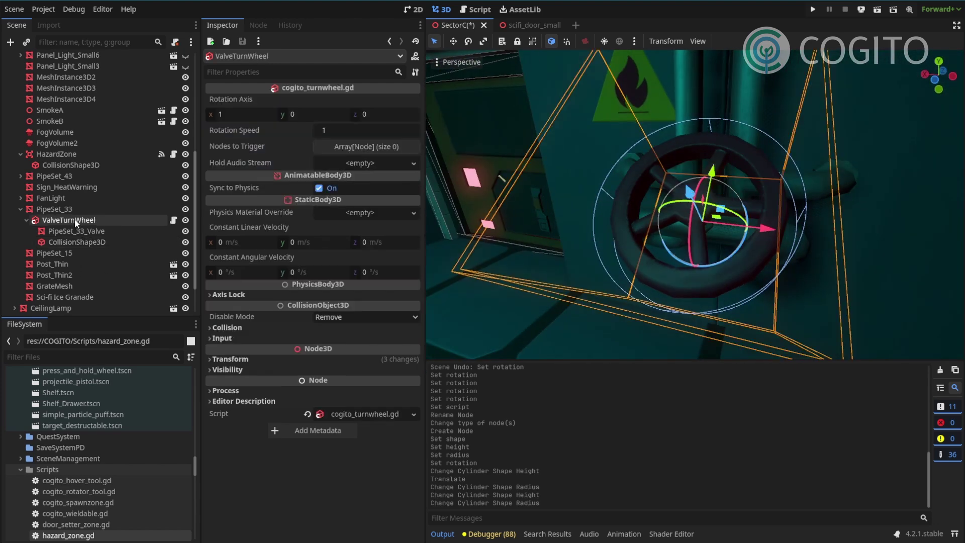
left_click(249, 326)
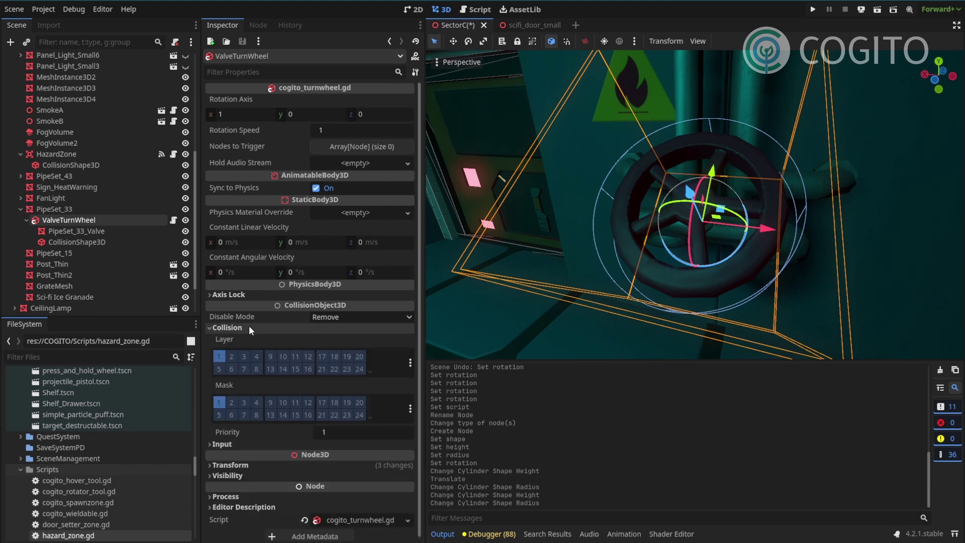
left_click(228, 355)
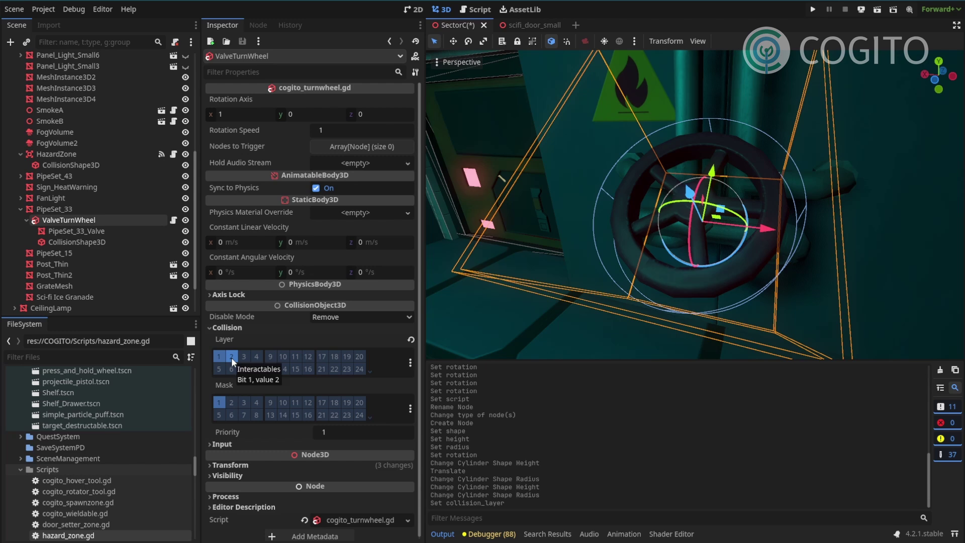
Add an AudioStreamPlayer3D node as a child of ValveTurnWheel and set its audio bus to SFX.
left_click(66, 229)
left_click(71, 221)
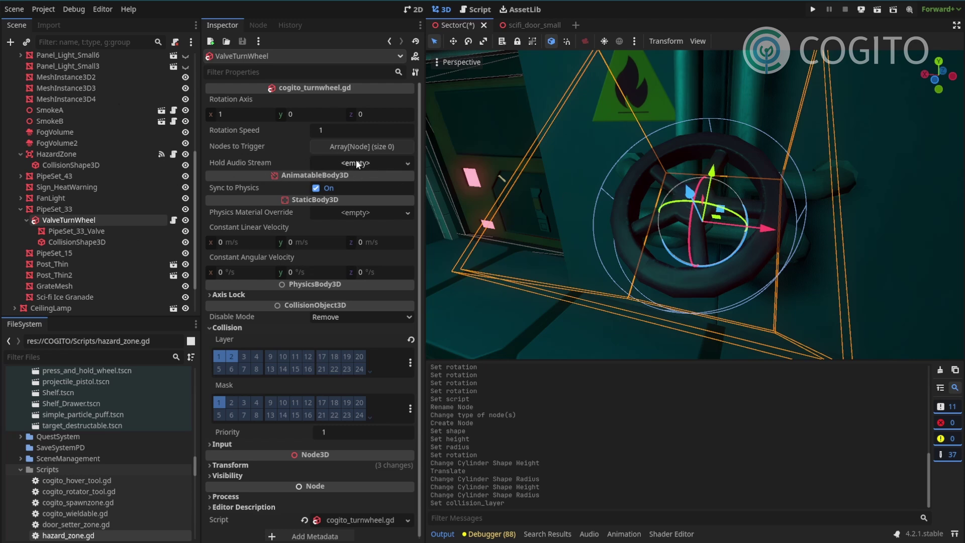
left_click(27, 42)
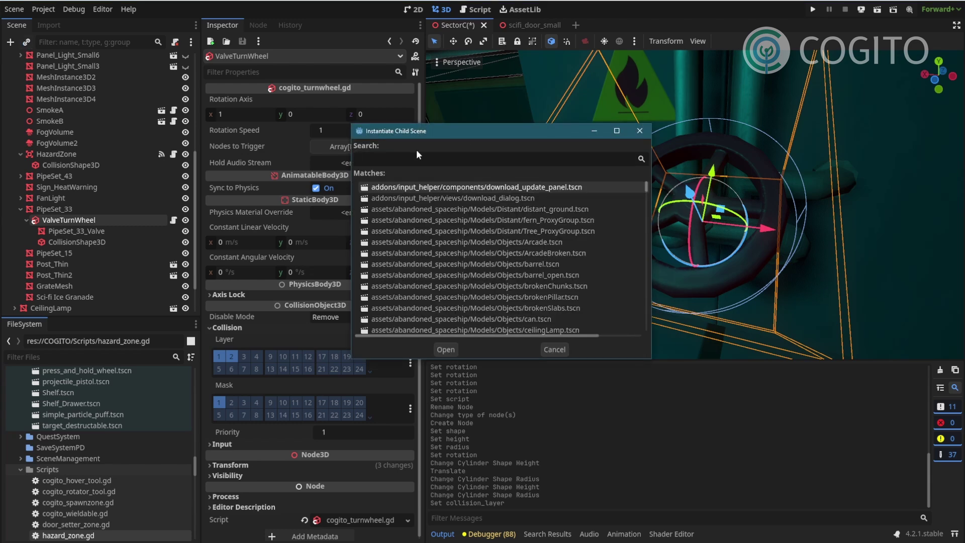
key("Escape")
left_click(10, 43)
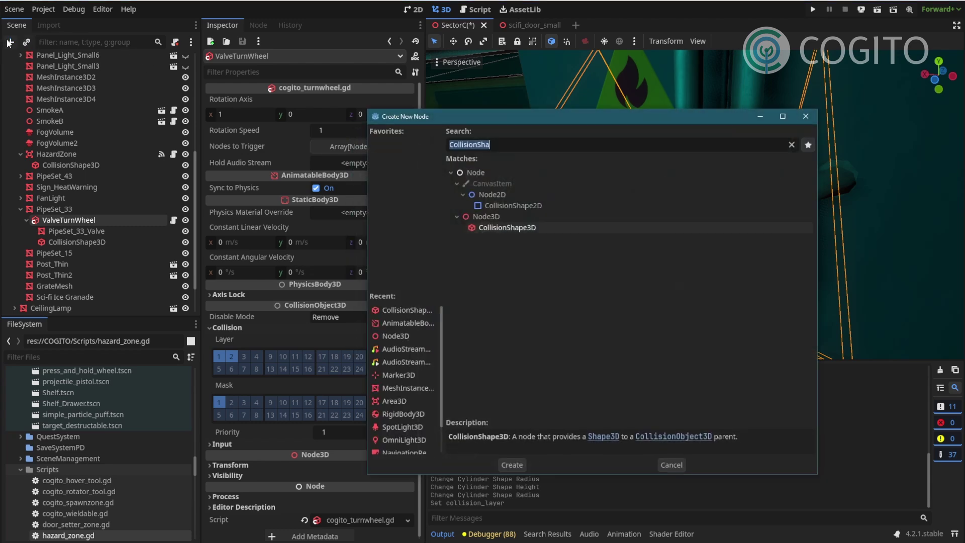
type("au")
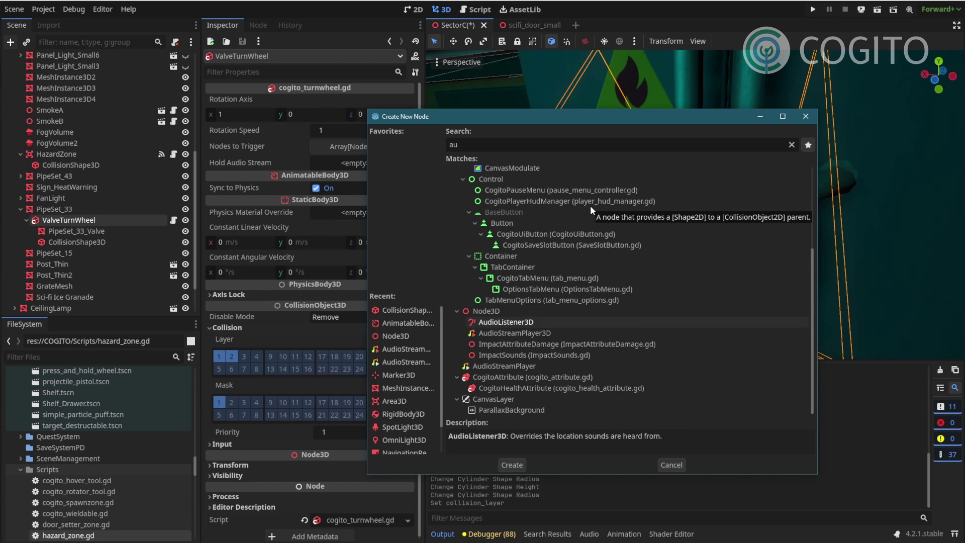
type("diostreamplay")
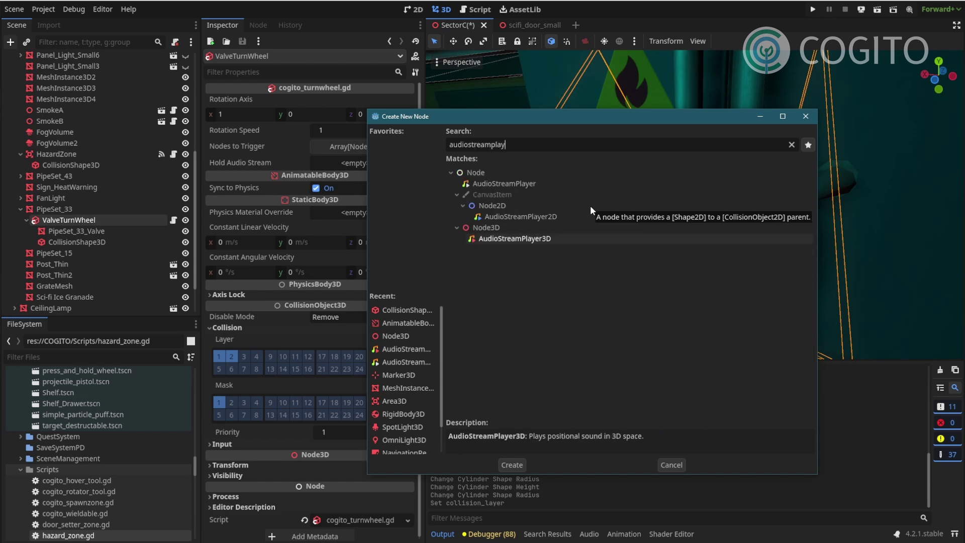
double_click(550, 233)
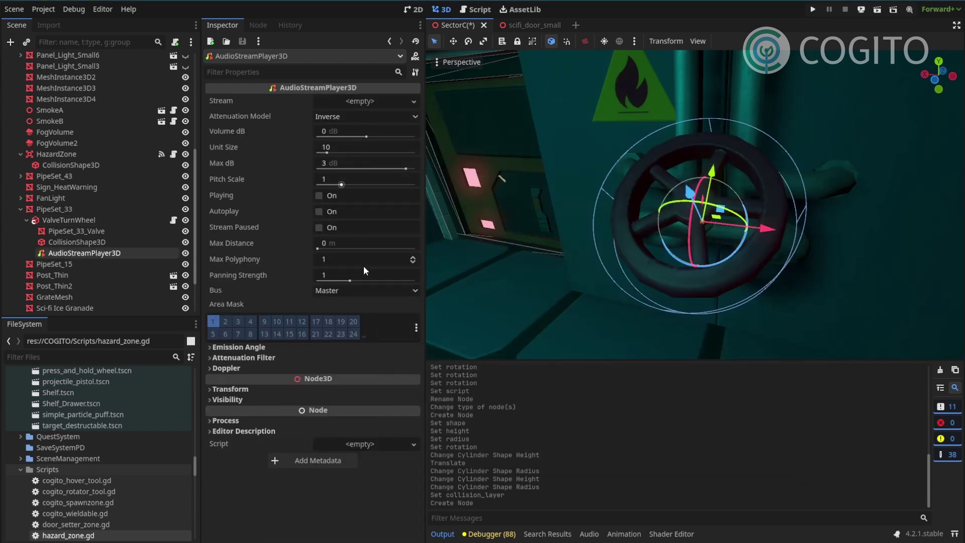
left_click(337, 288)
left_click(332, 312)
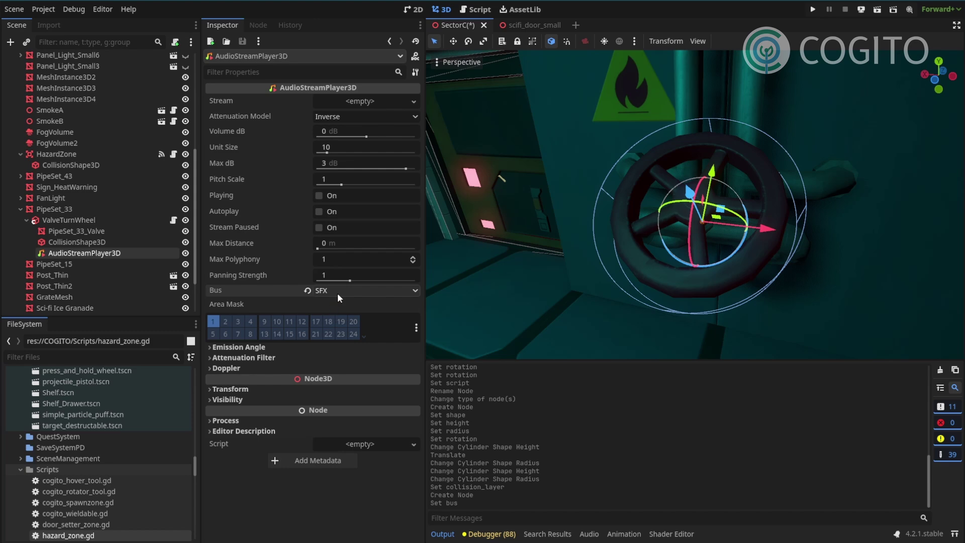
Load SQUEAK_Metal_Hinge_02_mono.wav as ValveTurnWheel's hold audio stream and preview the sound.
left_click(81, 220)
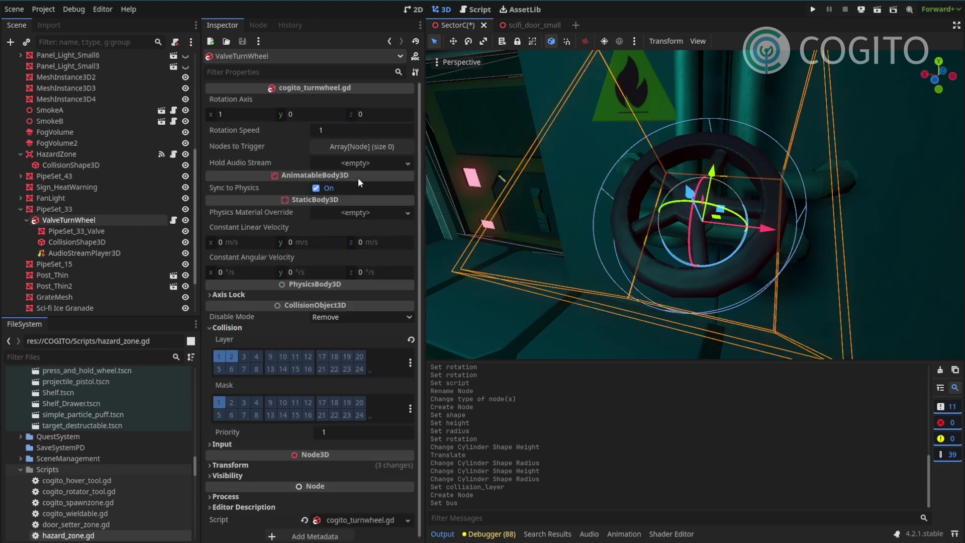
left_click(358, 163)
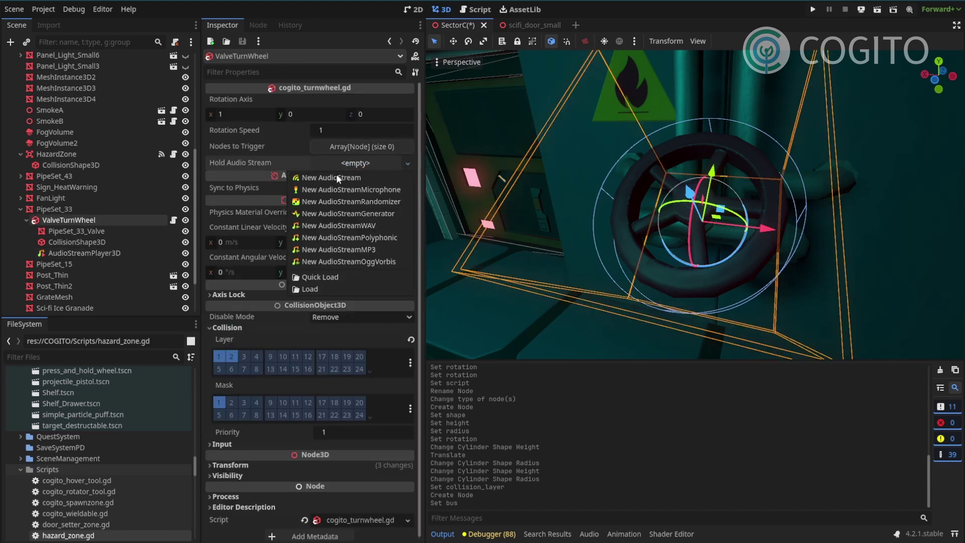
left_click(320, 277)
type("squ")
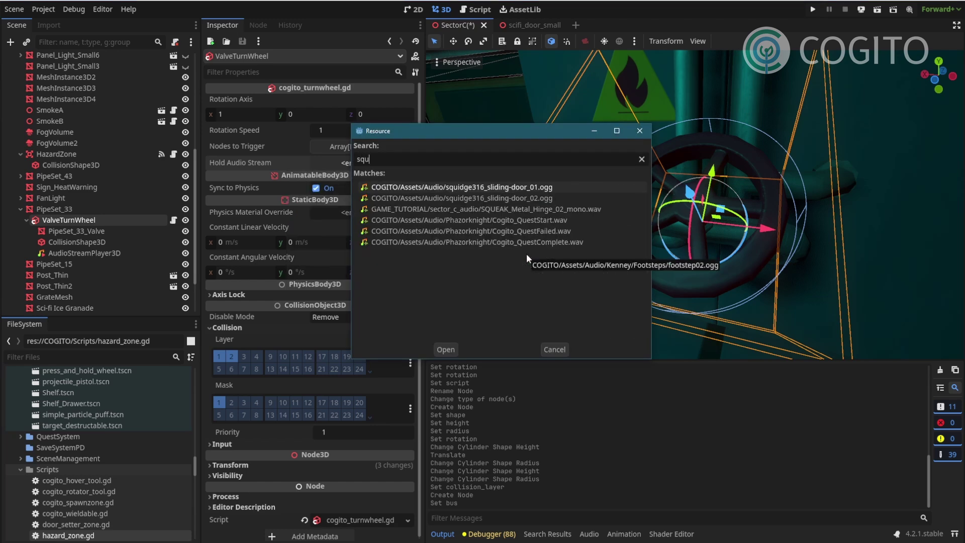
type("ek")
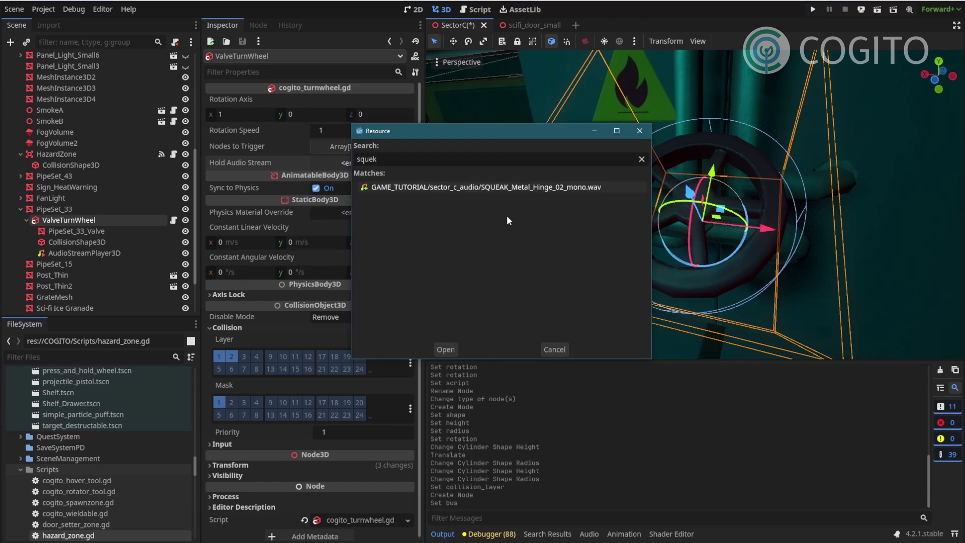
double_click(514, 188)
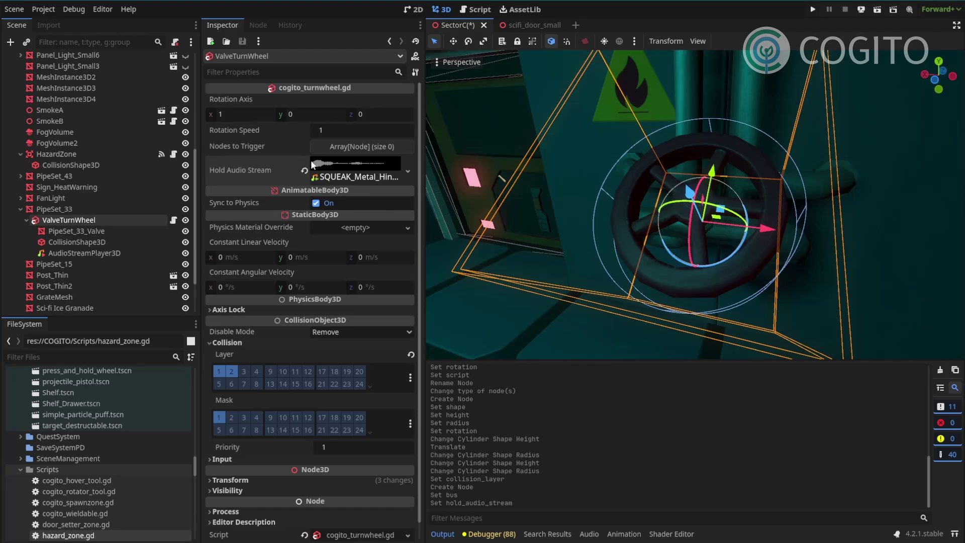
left_click(347, 175)
left_click(214, 233)
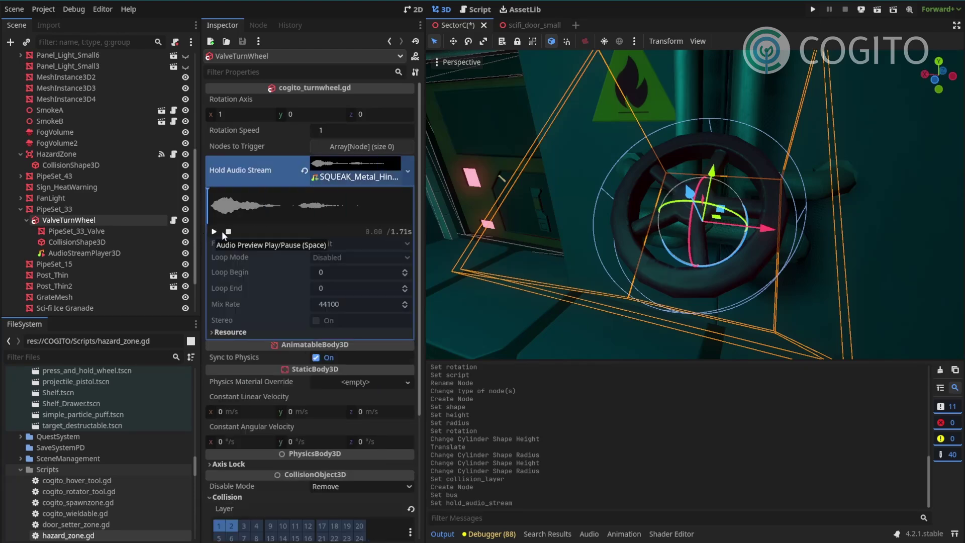
left_click(356, 176)
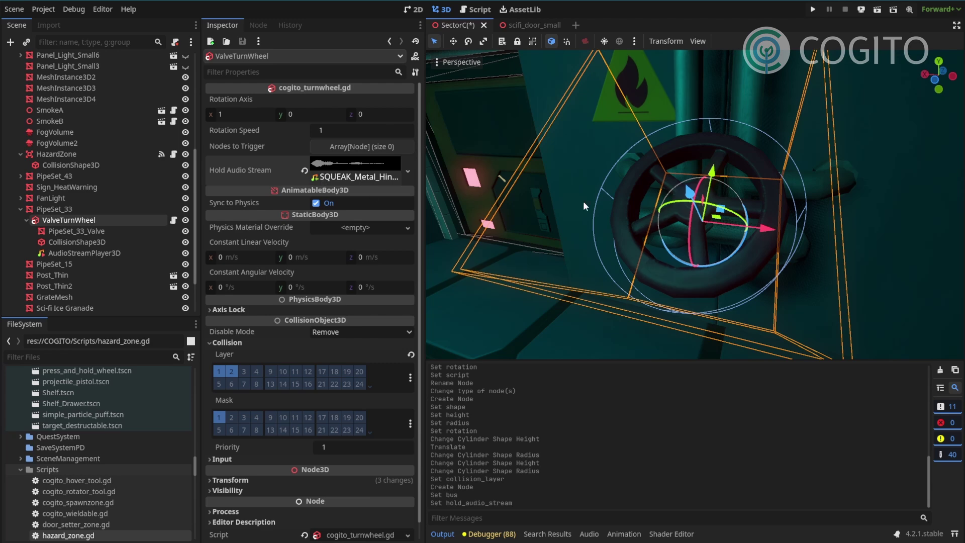
middle_click_drag(583, 202, 759, 196)
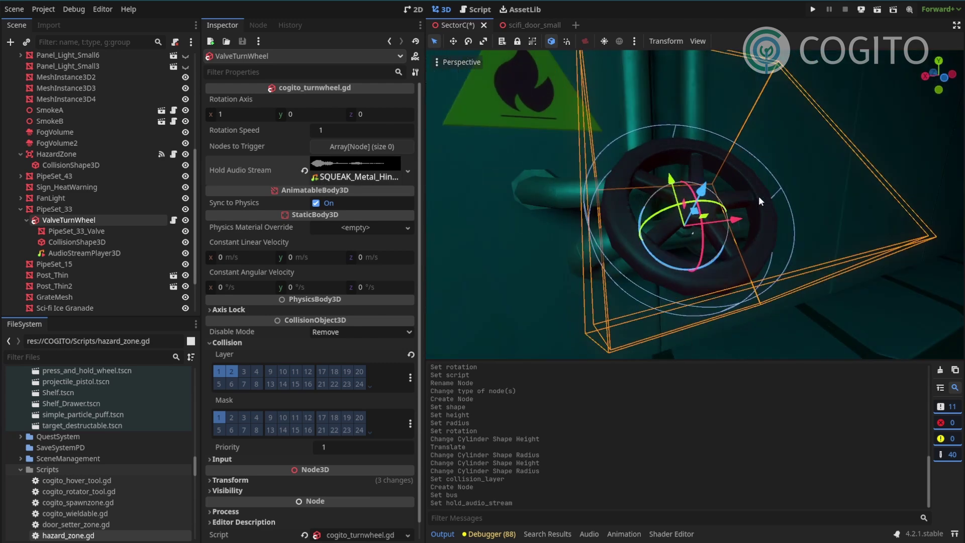
left_click(82, 229)
left_click(86, 243)
left_click(88, 251)
left_click(85, 230)
Instantiate the HoldInteraction.tscn component scene as a child of the ValveTurnWheel node.
left_click(84, 219)
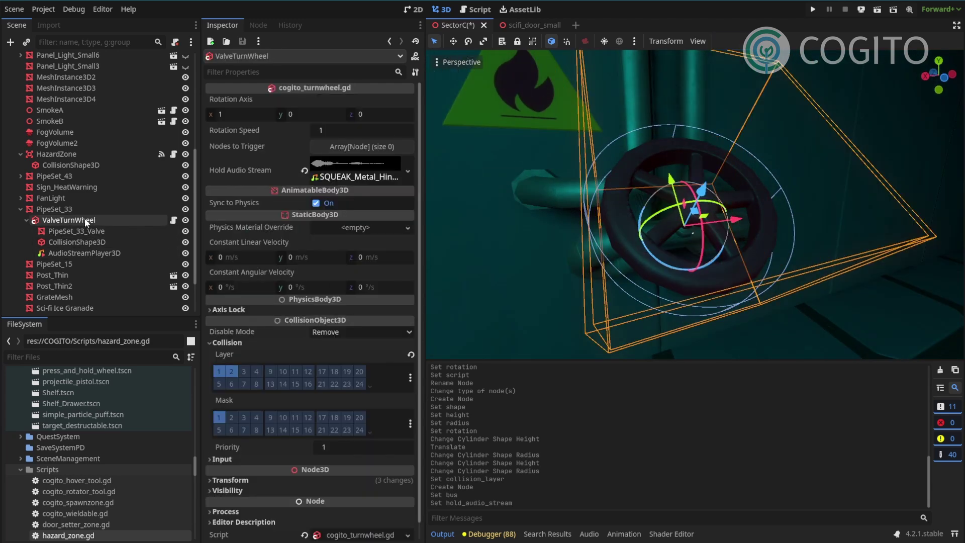
key("s")
right_click_drag(678, 205, 692, 203)
key("w")
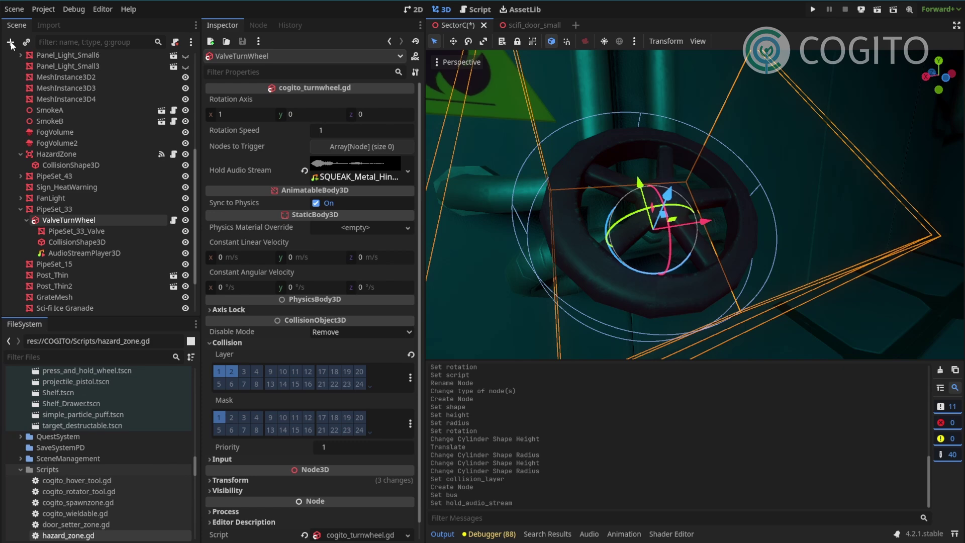
left_click(27, 41)
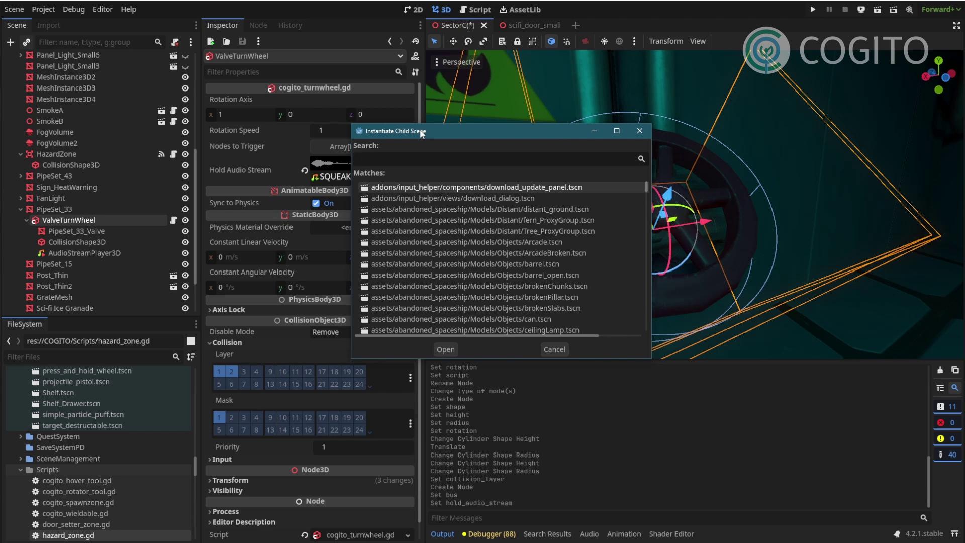
type("hold")
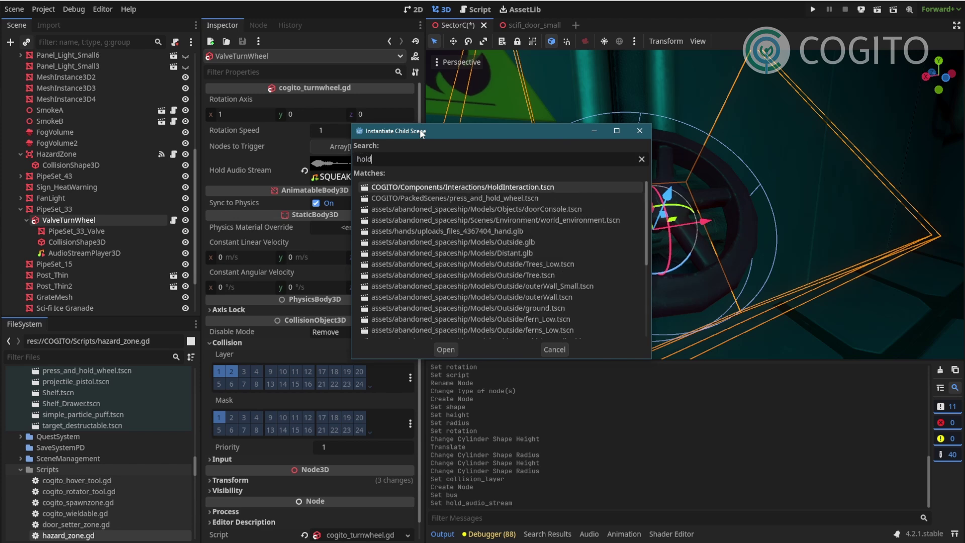
key("BackSpace")
type("in")
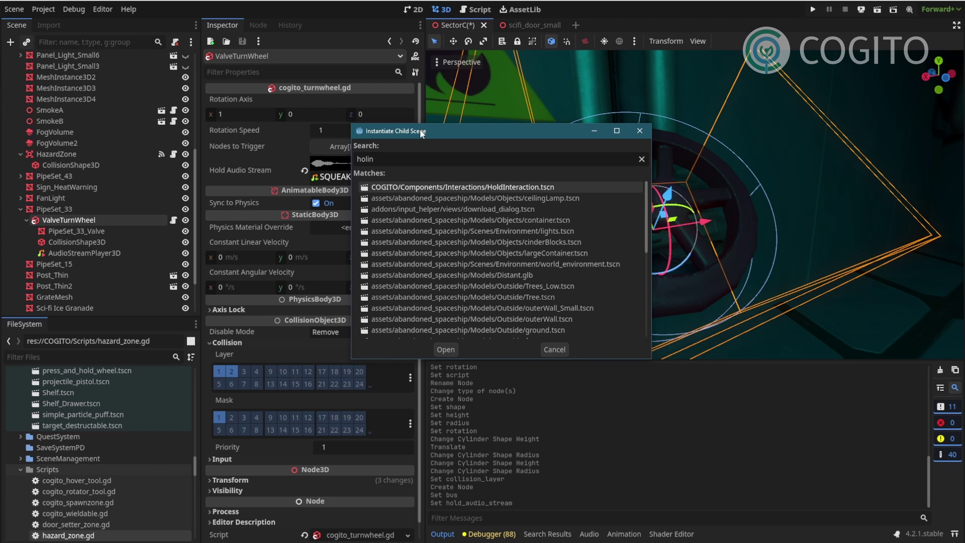
key("Return")
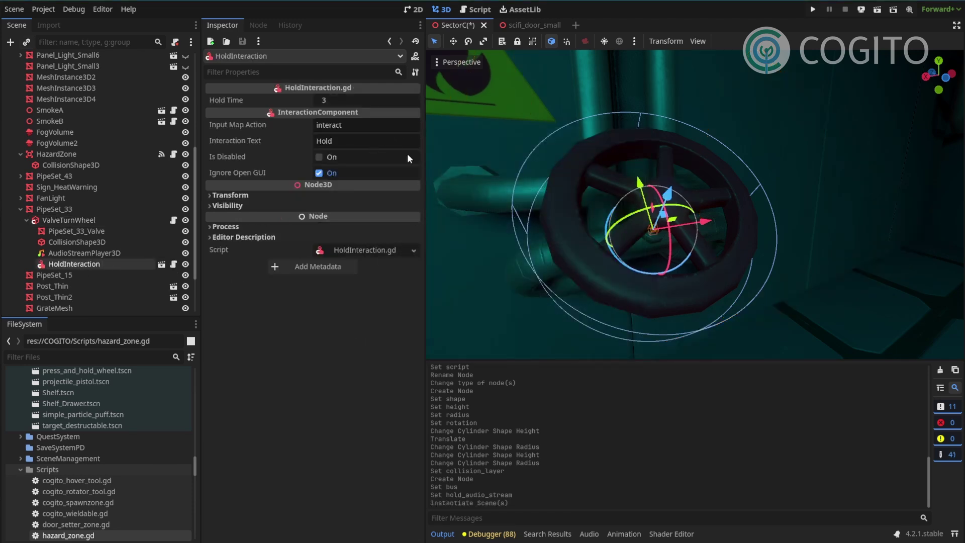
Set the HoldInteraction's hold time to 2 and its interaction text to "Turn".
middle_click_drag(610, 193, 626, 190)
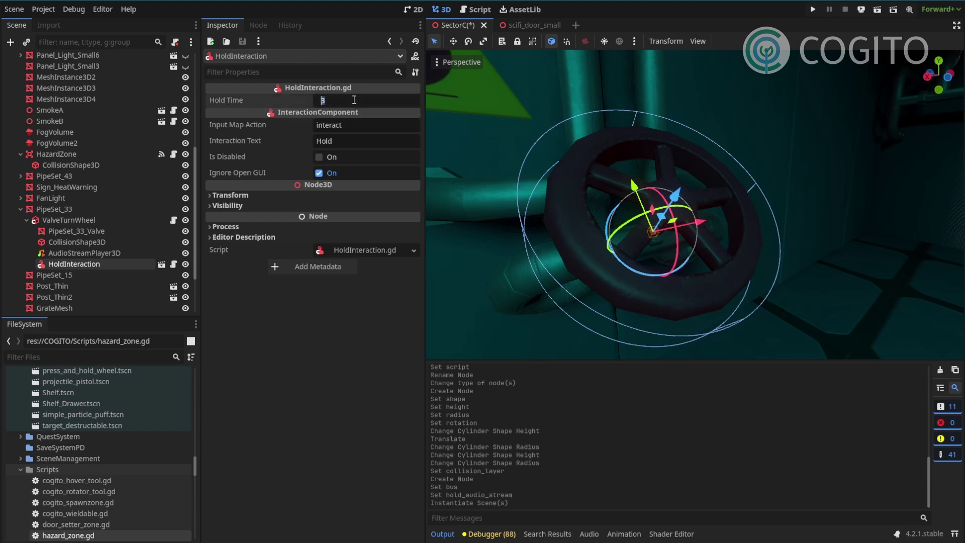
left_click(348, 139)
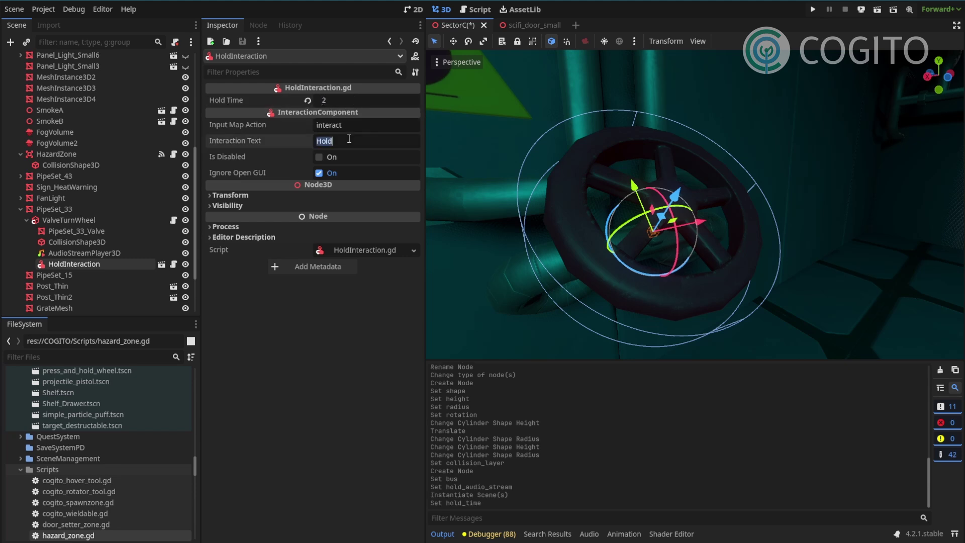
type("T")
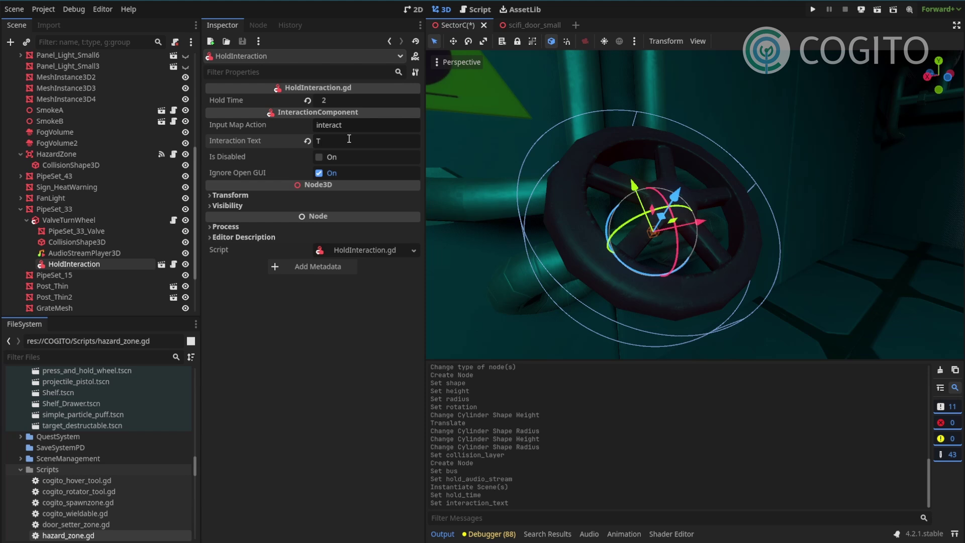
type("urn")
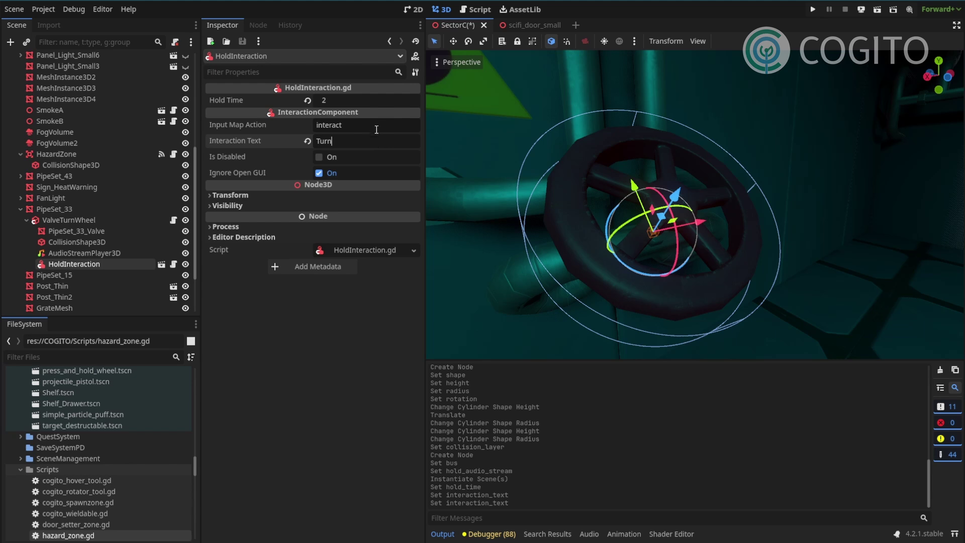
Save the SectorC scene and run it to test the valve's turn interaction, then quit the game.
left_click(81, 220)
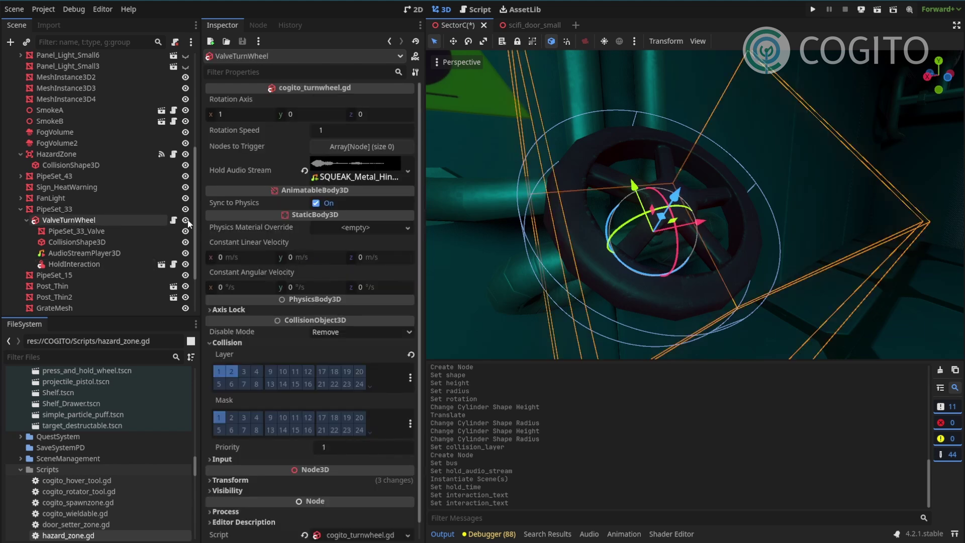
key("ctrl+s")
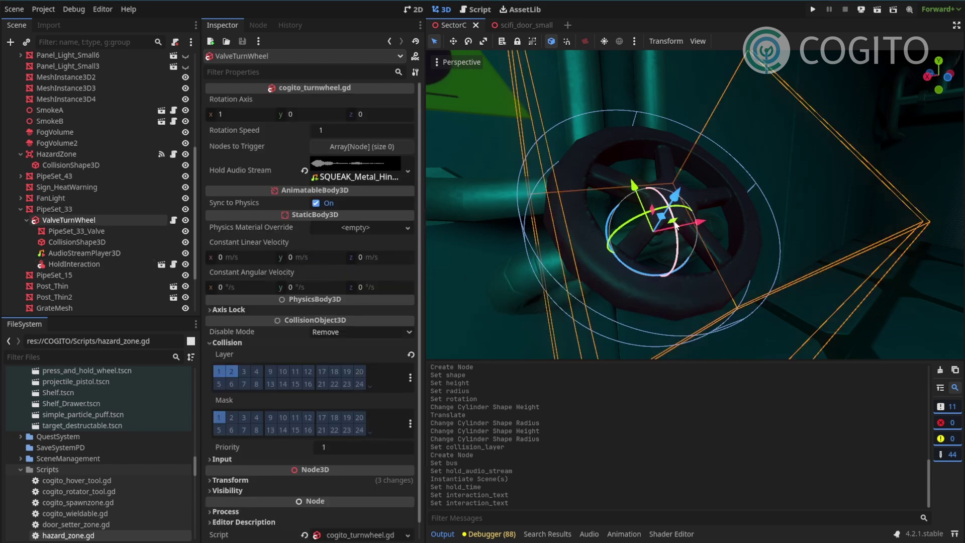
left_click(876, 11)
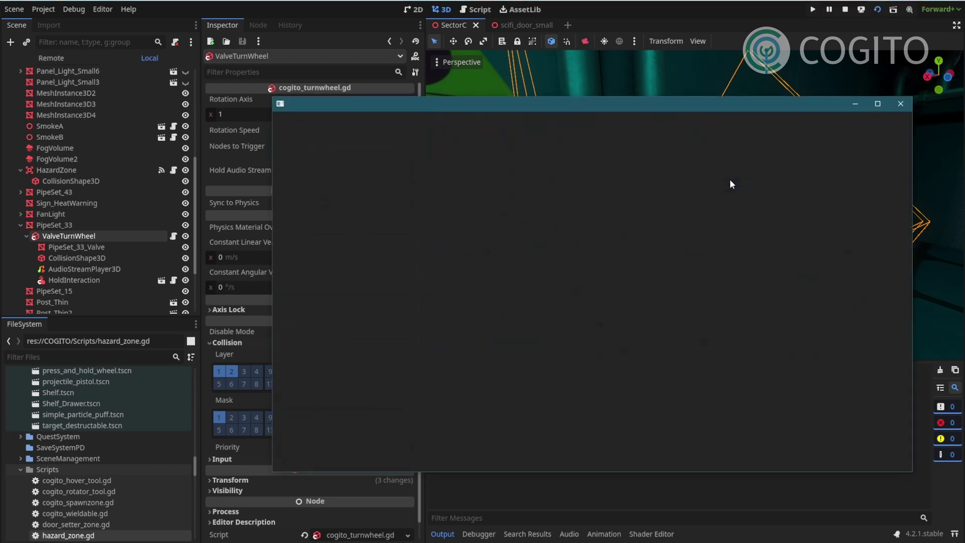
key("f")
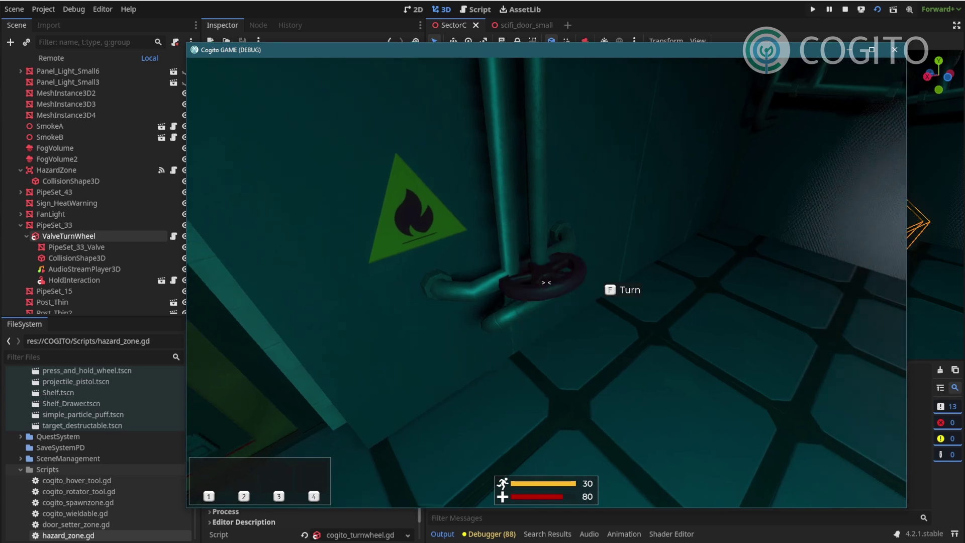
key("Escape")
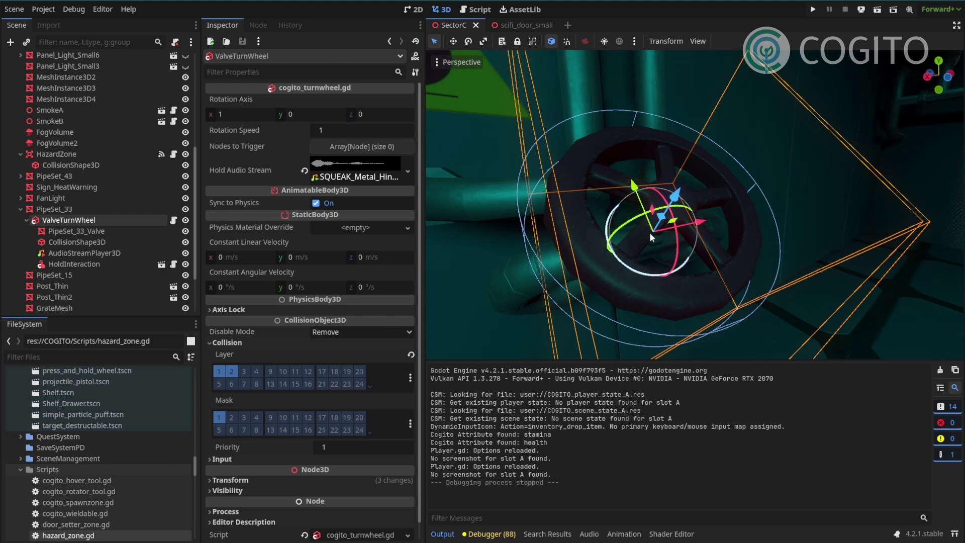
Change ValveTurnWheel's rotation axis to X 0, Y 0, Z 1.
scroll(649, 232, "up", 3)
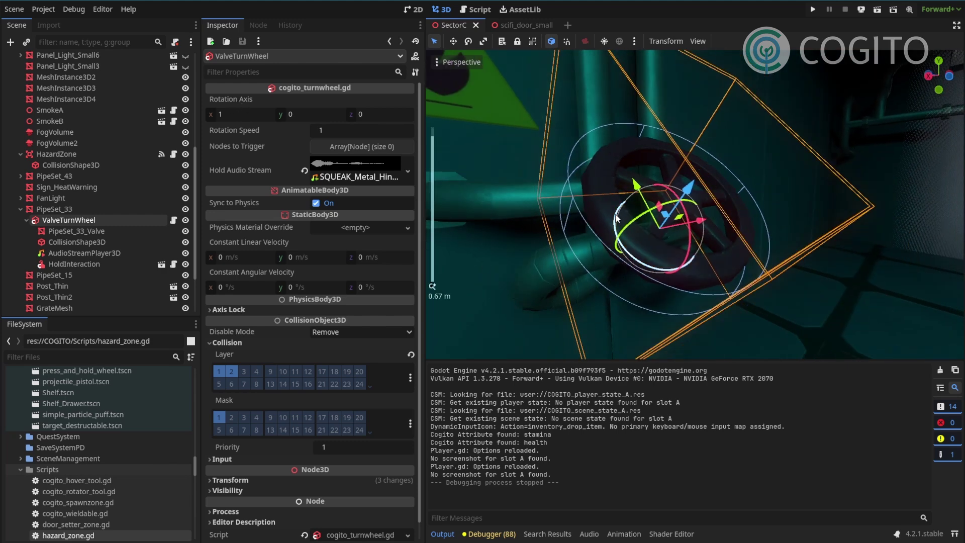
left_click(238, 114)
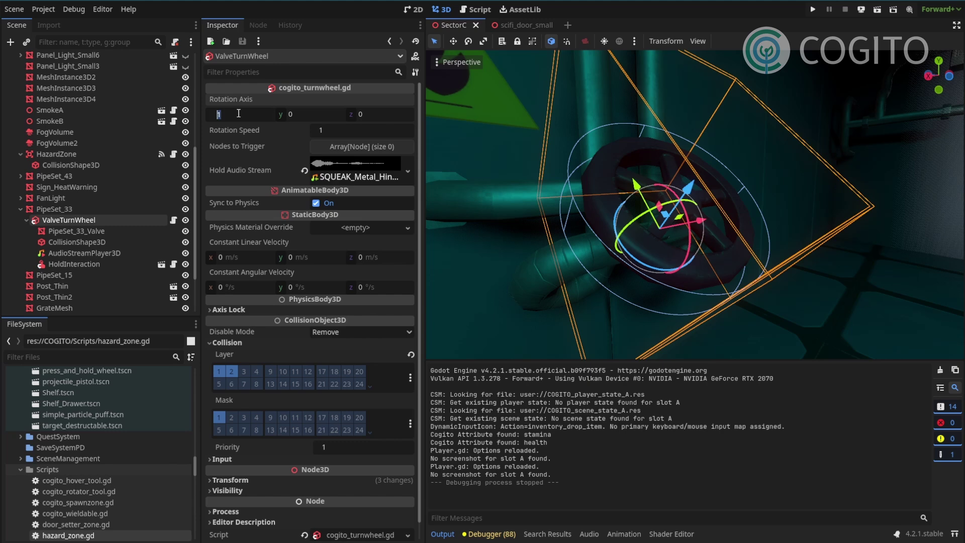
type("0")
key("Tab")
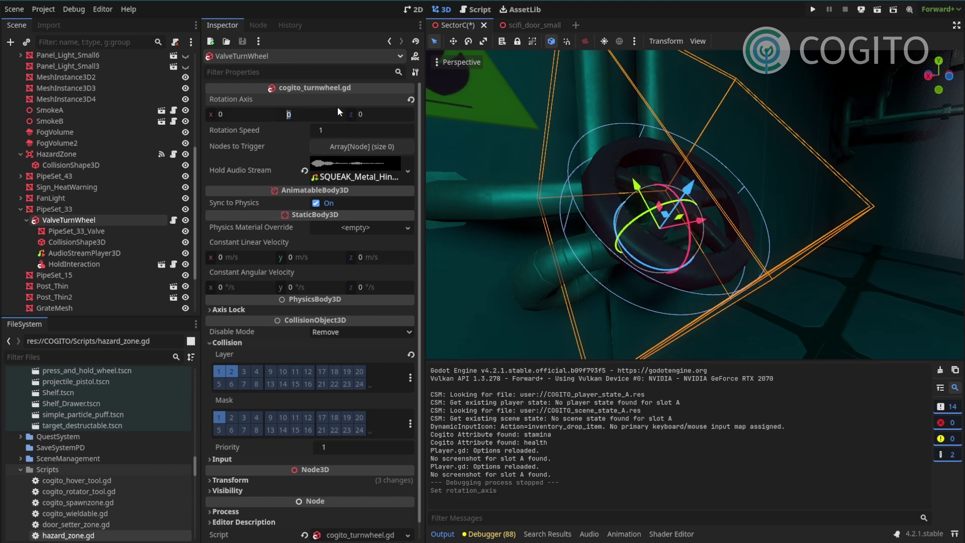
left_click(374, 115)
type("1")
key("Return")
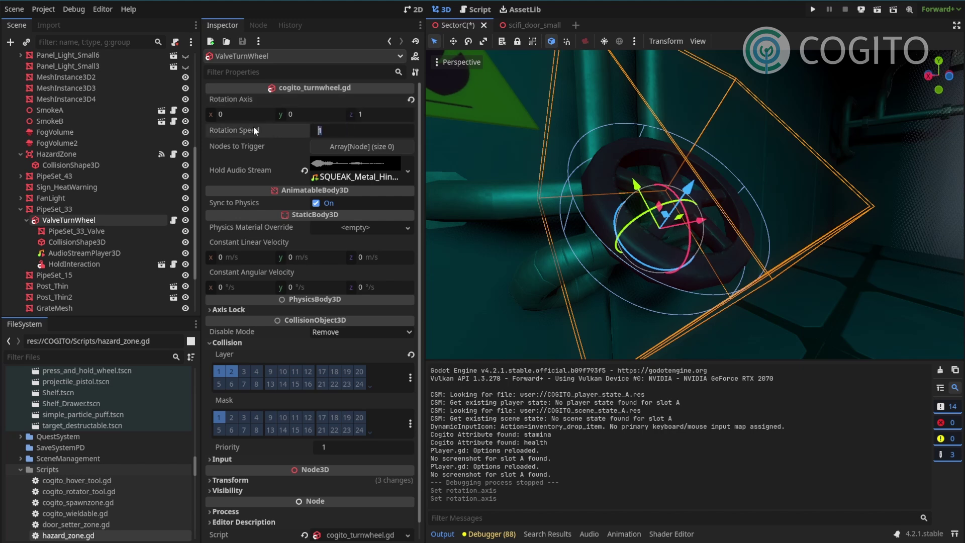
Set ValveTurnWheel's rotation speed to 0.1.
left_click(321, 131)
left_click(332, 132)
key("Home")
type(".")
key("Return")
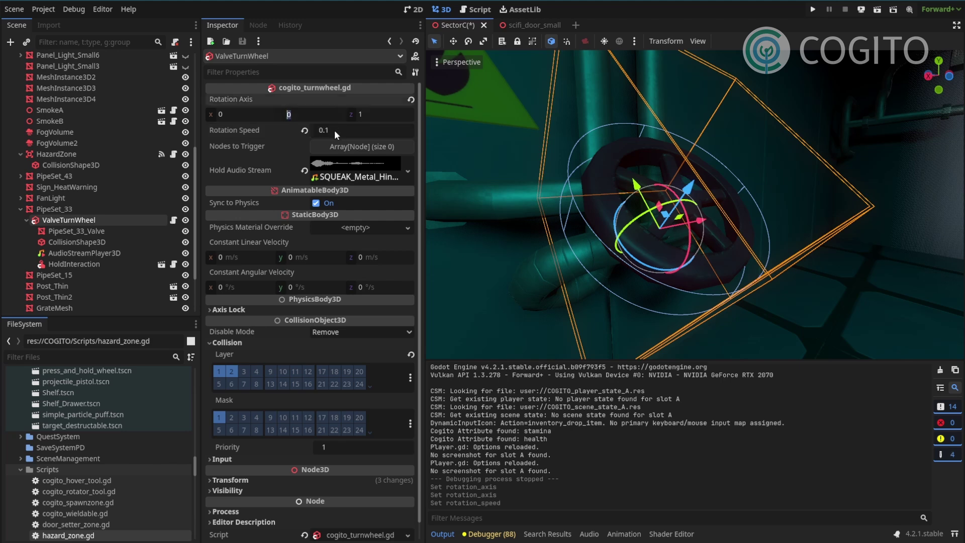
Save the SectorC scene and run it to test holding Turn on the valve with the new rotation axis and speed, then stop the game.
scroll(610, 175, "up", 2)
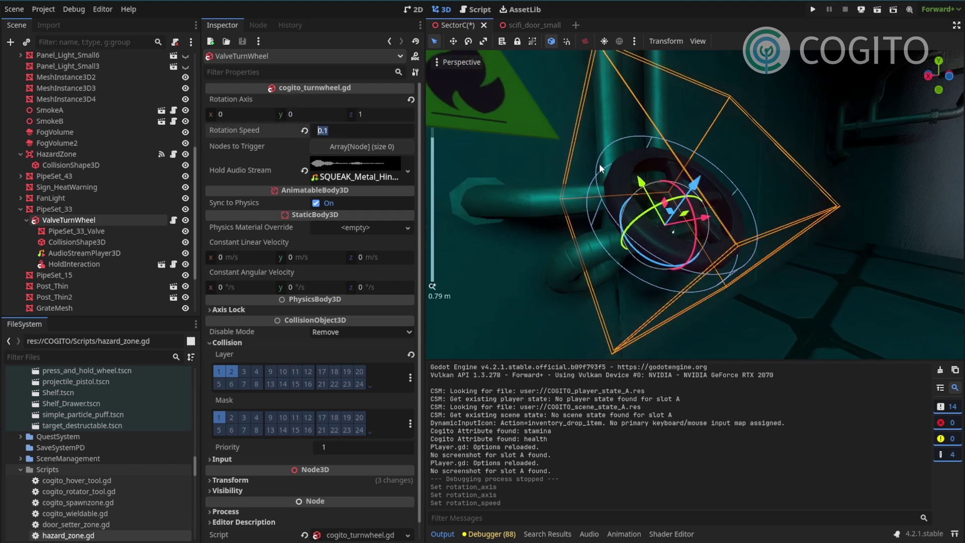
key("ctrl+s")
left_click(877, 11)
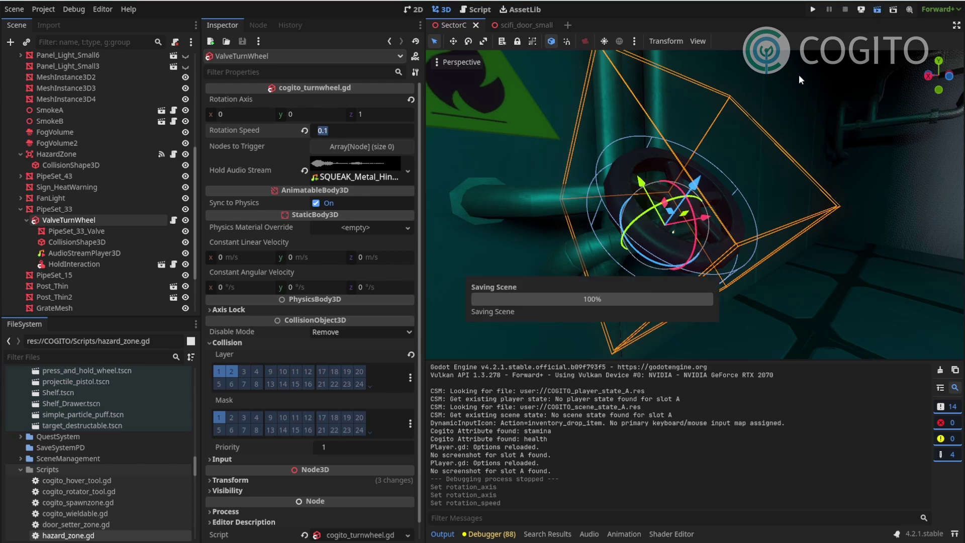
key("w")
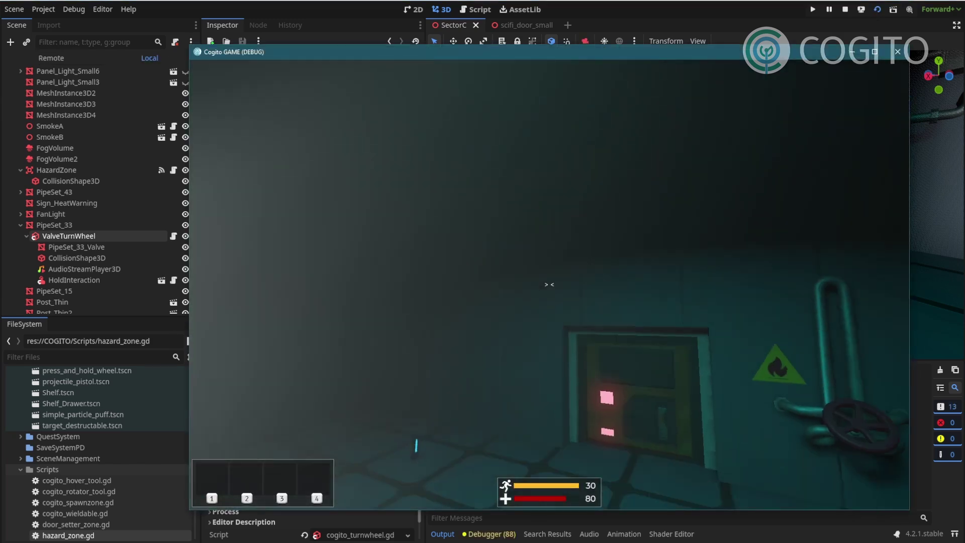
key("f")
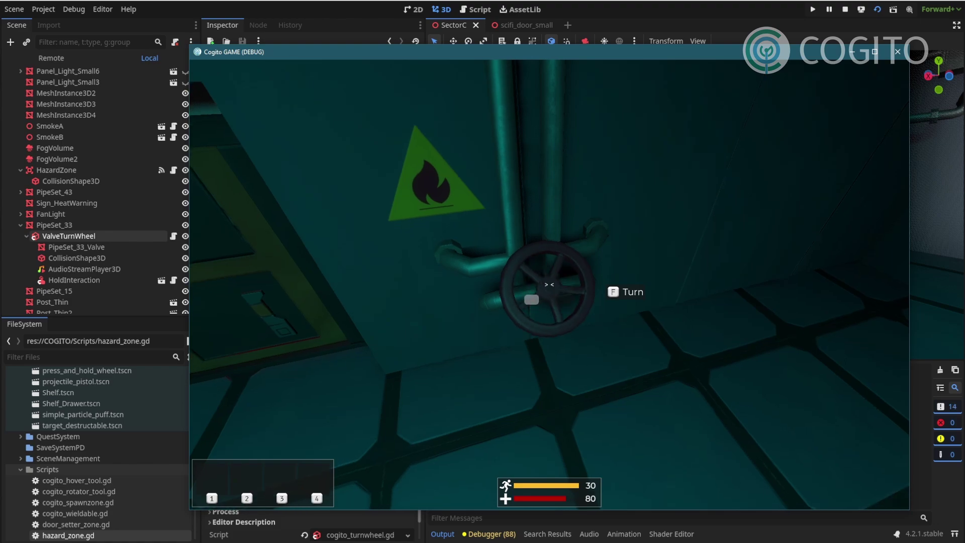
key("F8")
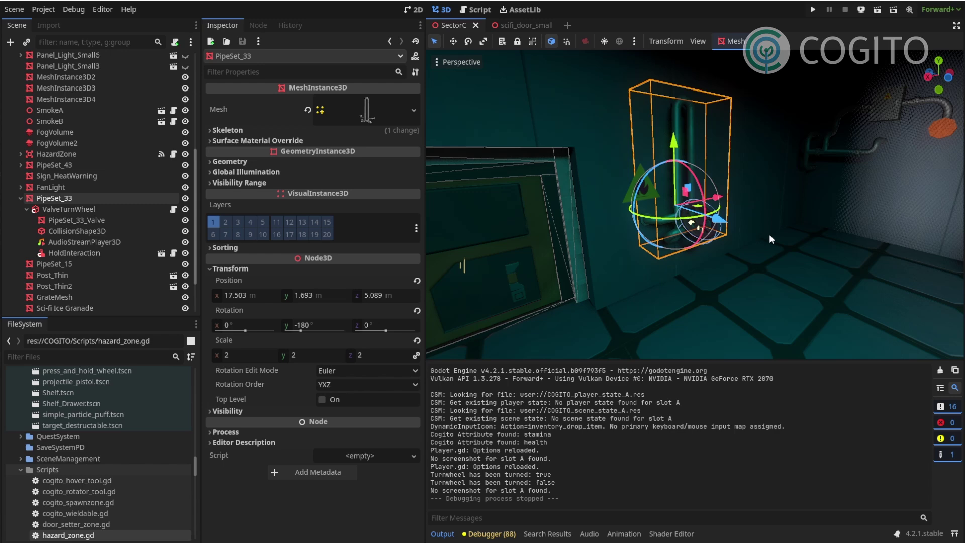
Select the SmokeA node and focus on it in the 3D scene to examine the smoke emitter's surroundings.
left_click(55, 111)
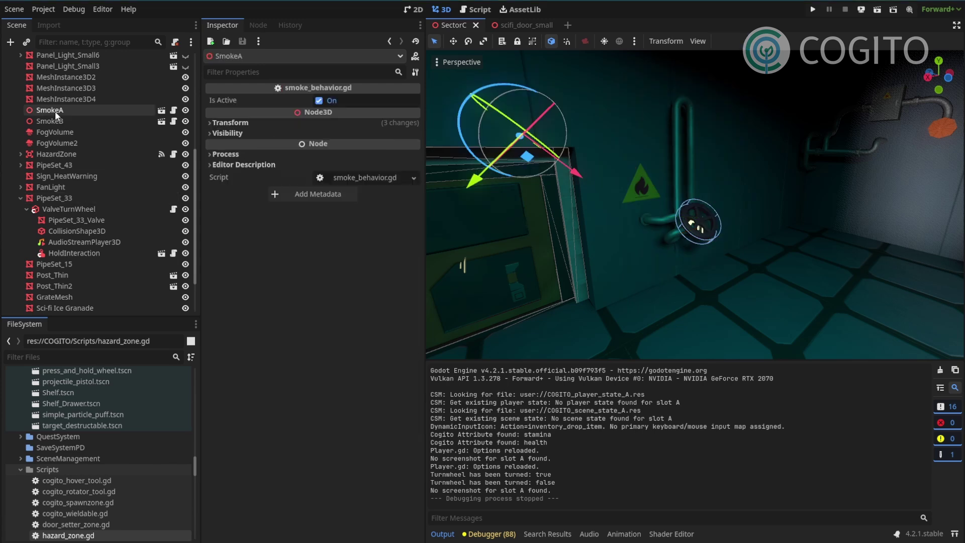
key("f")
right_click_drag(648, 188, 666, 179)
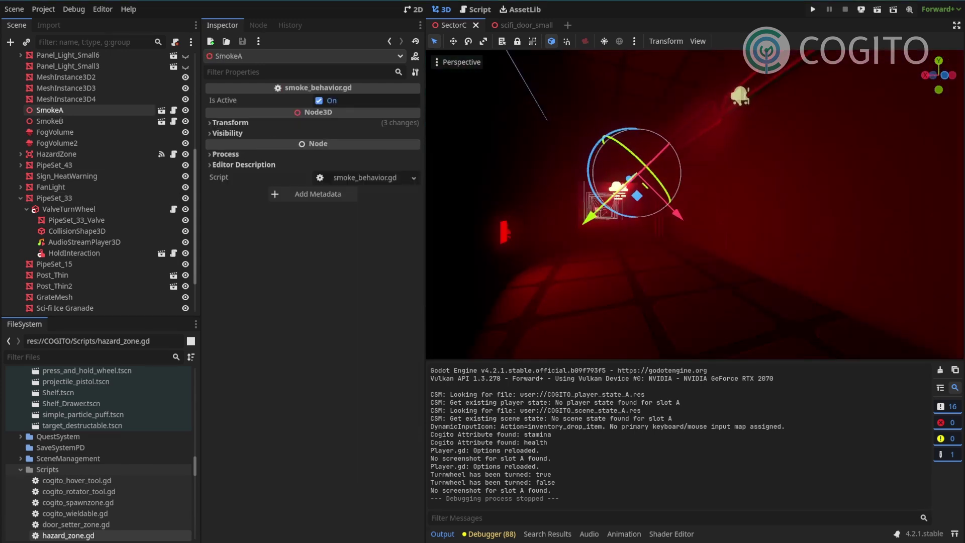